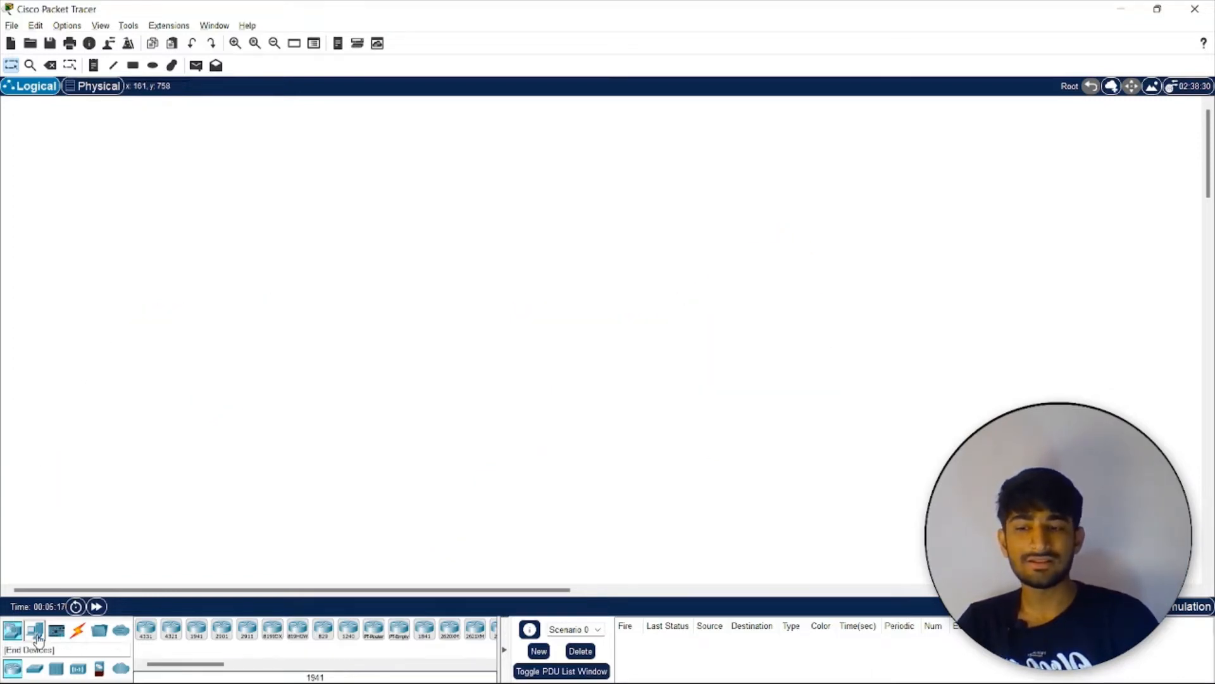
Step: Place two generic PC end devices next to each other in the empty logical workspace, leaving a wide gap between them
click(33, 631)
click(12, 630)
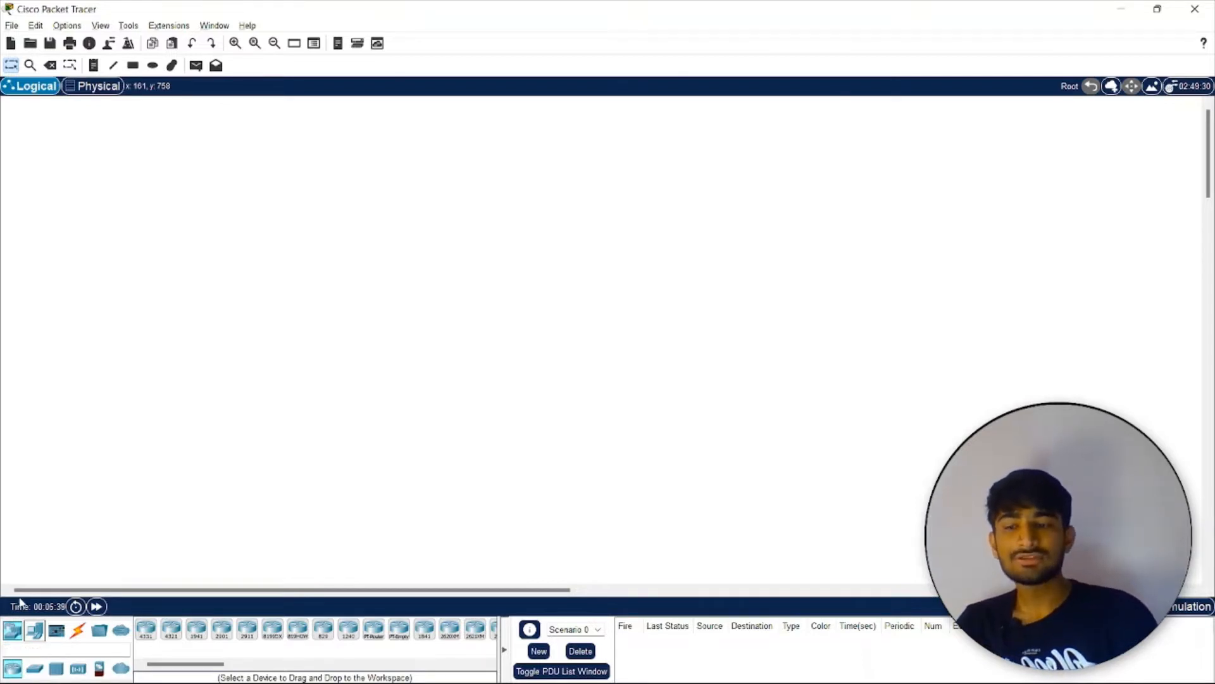
click(36, 630)
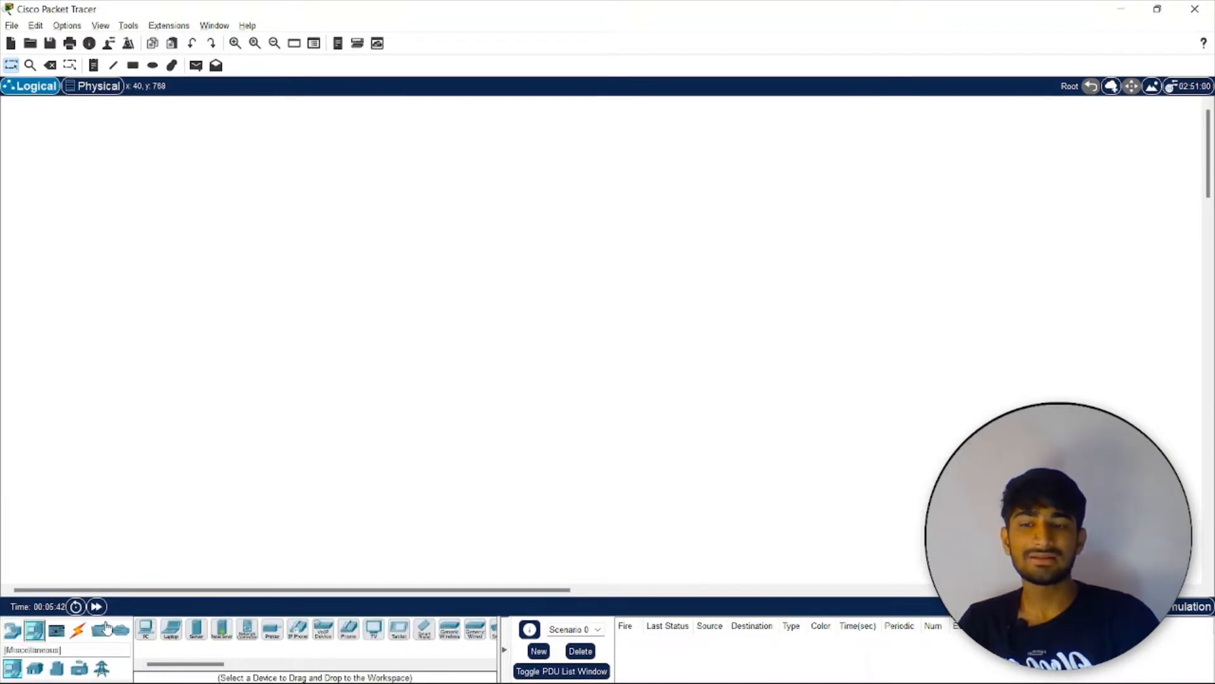
click(146, 629)
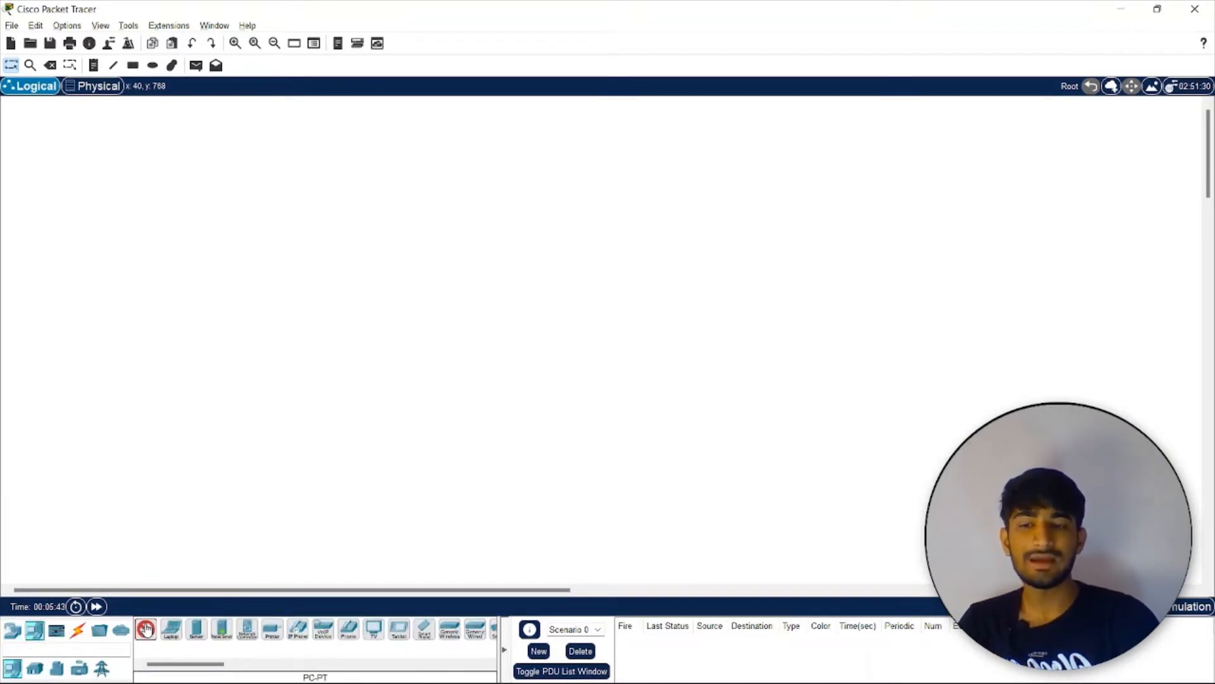
click(239, 279)
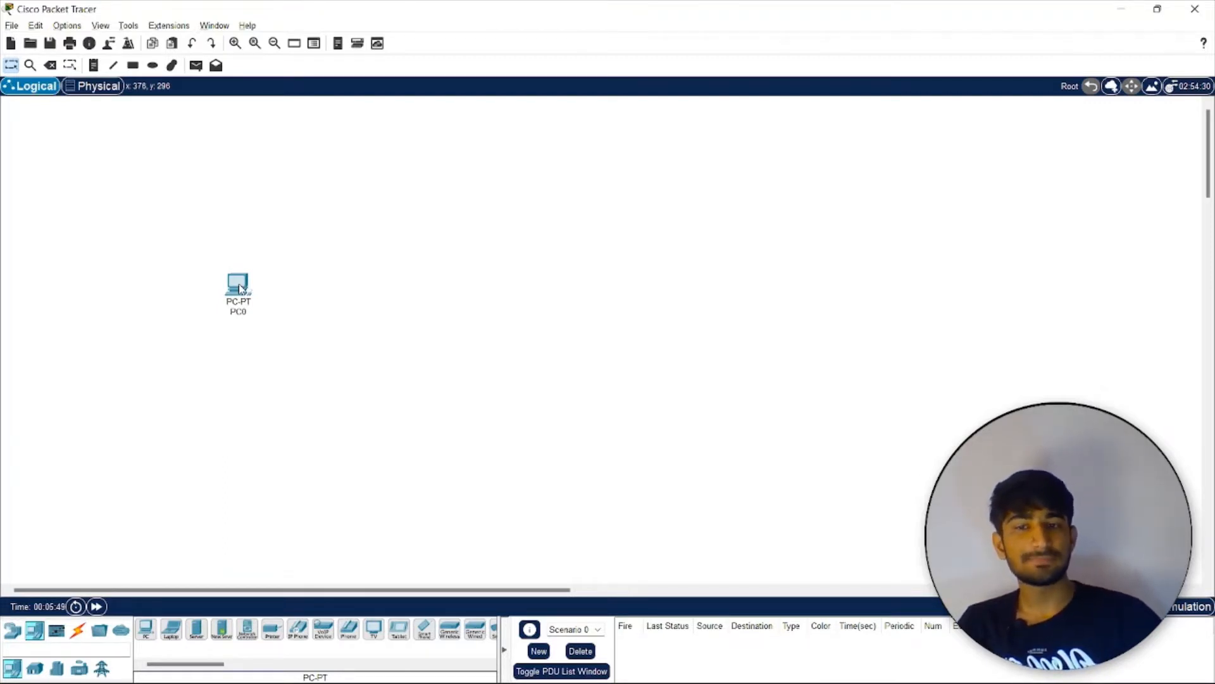
click(144, 631)
click(570, 280)
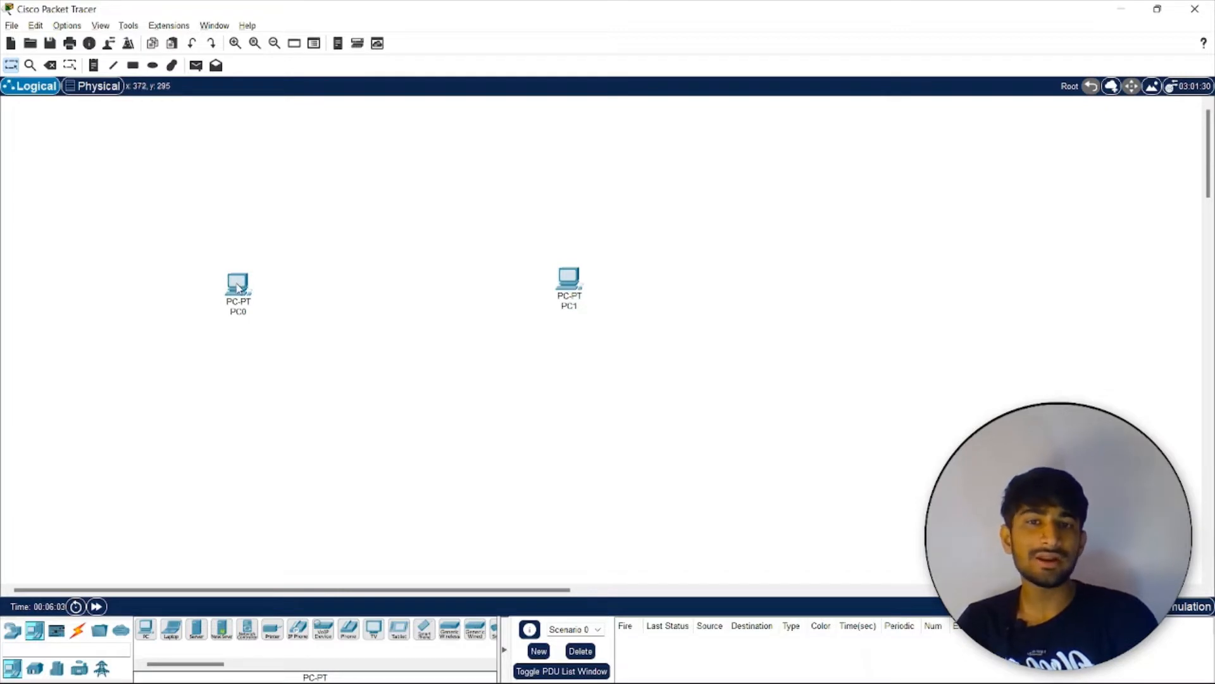
Step: Connect PC0 to PC1 with a cable whose connection type is chosen automatically
click(79, 629)
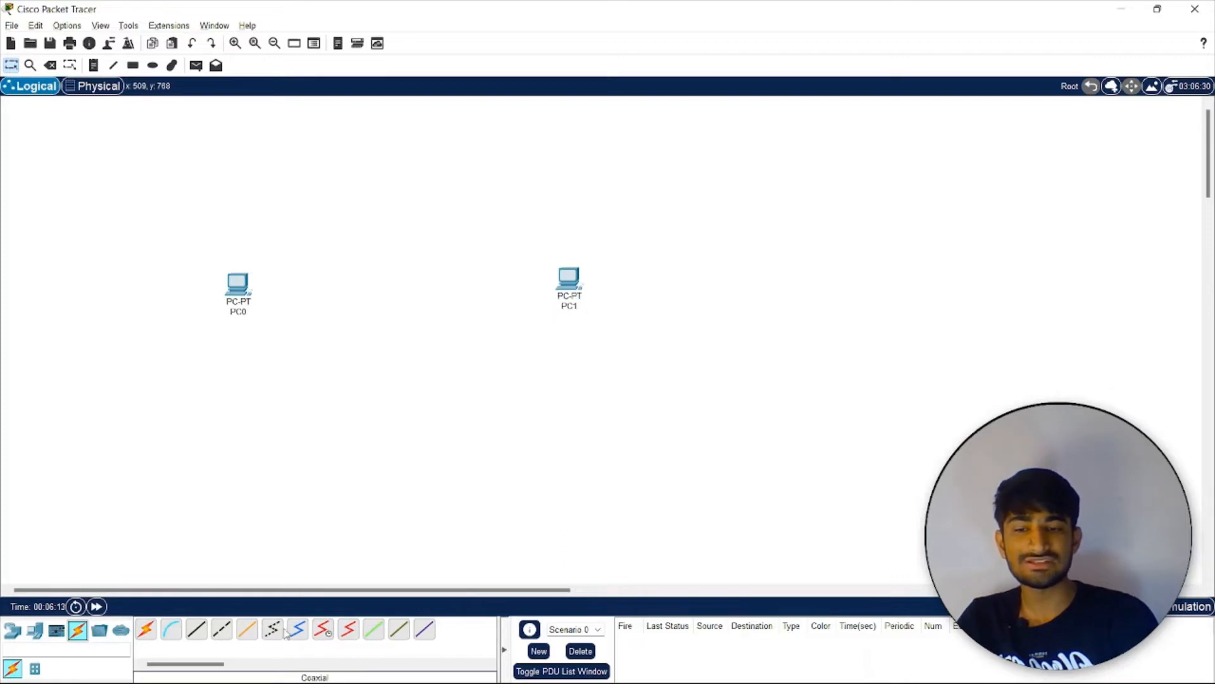
click(146, 630)
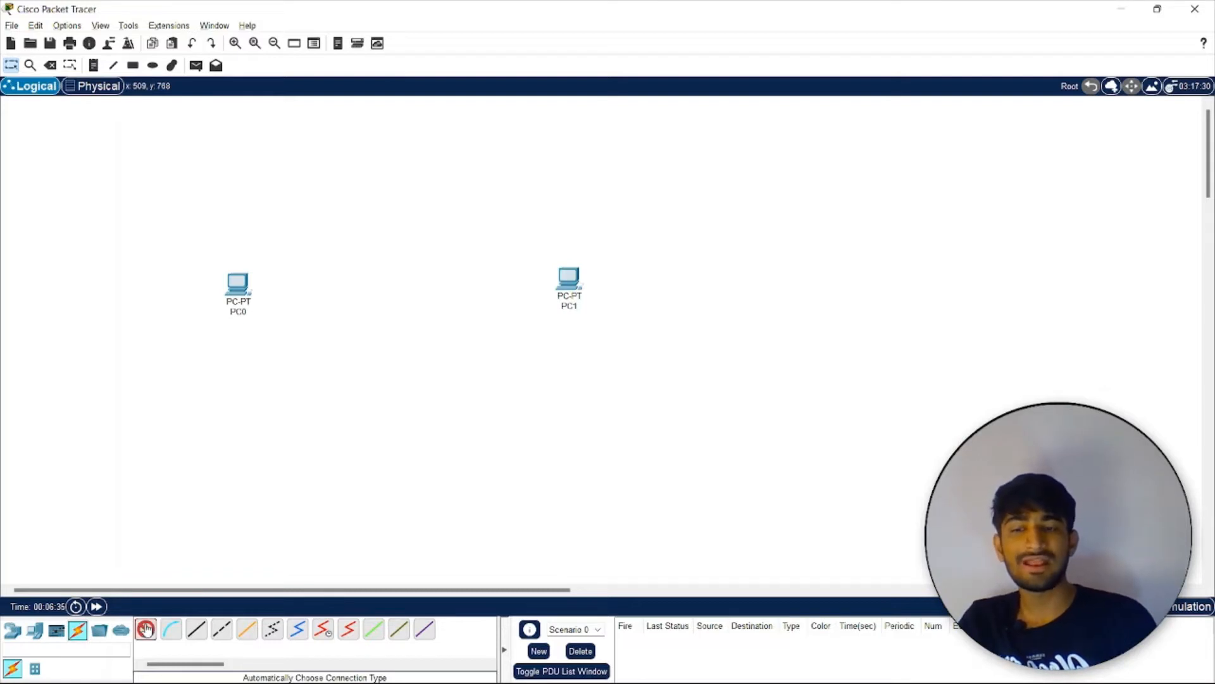
click(239, 291)
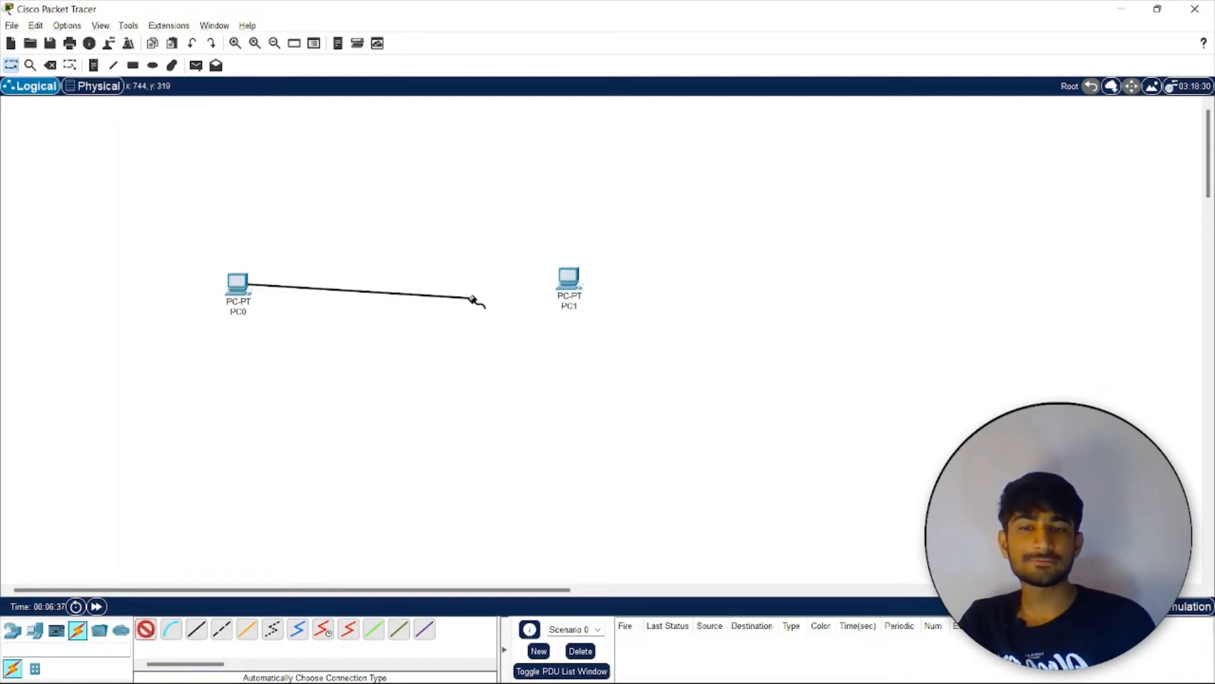
click(569, 288)
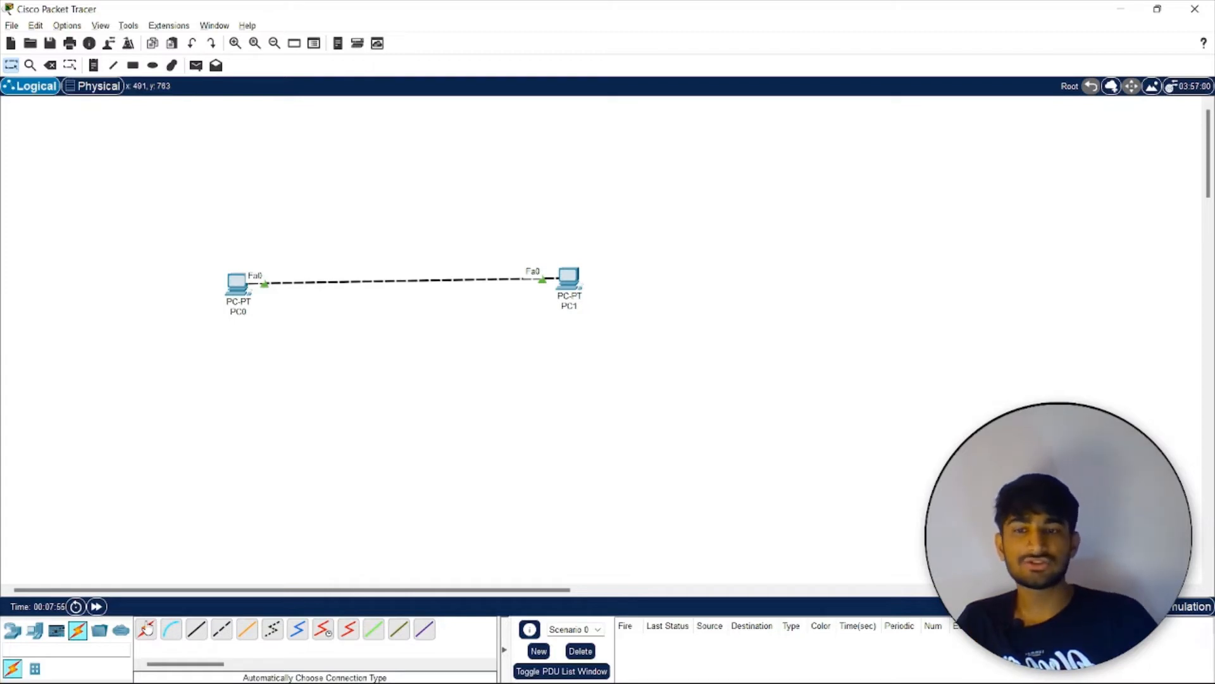
Step: Rename the PC0 device label as 192.168.1.1
click(245, 314)
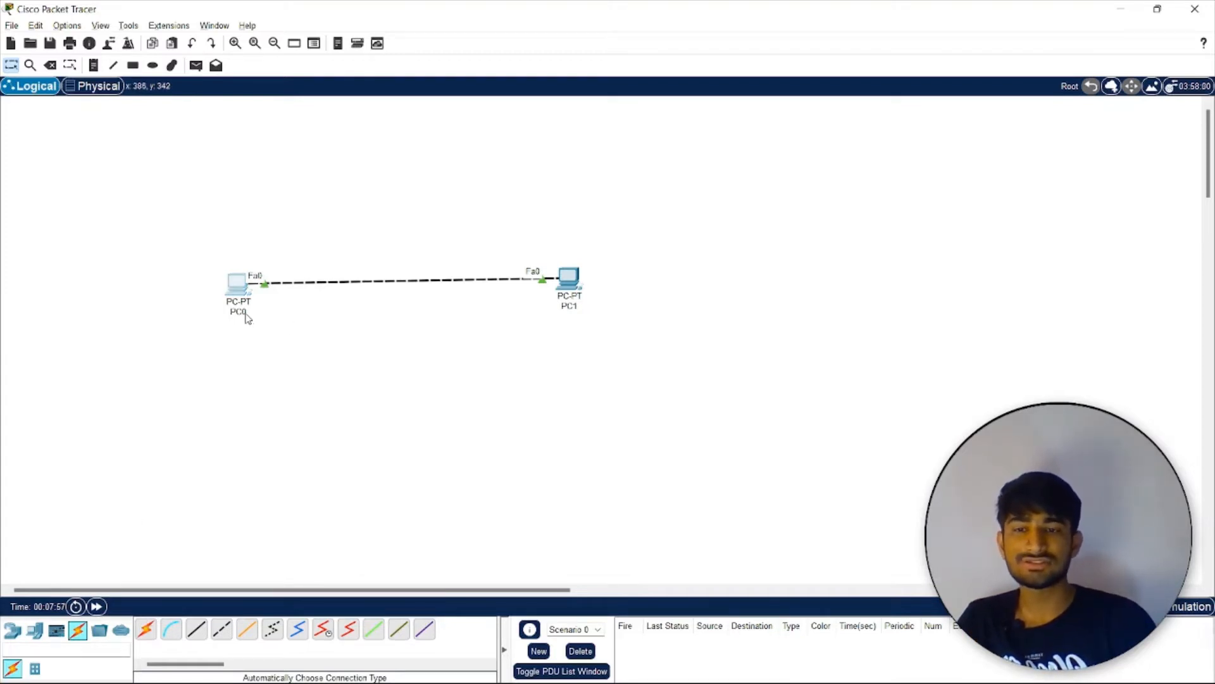
drag(242, 313, 161, 315)
text(19)
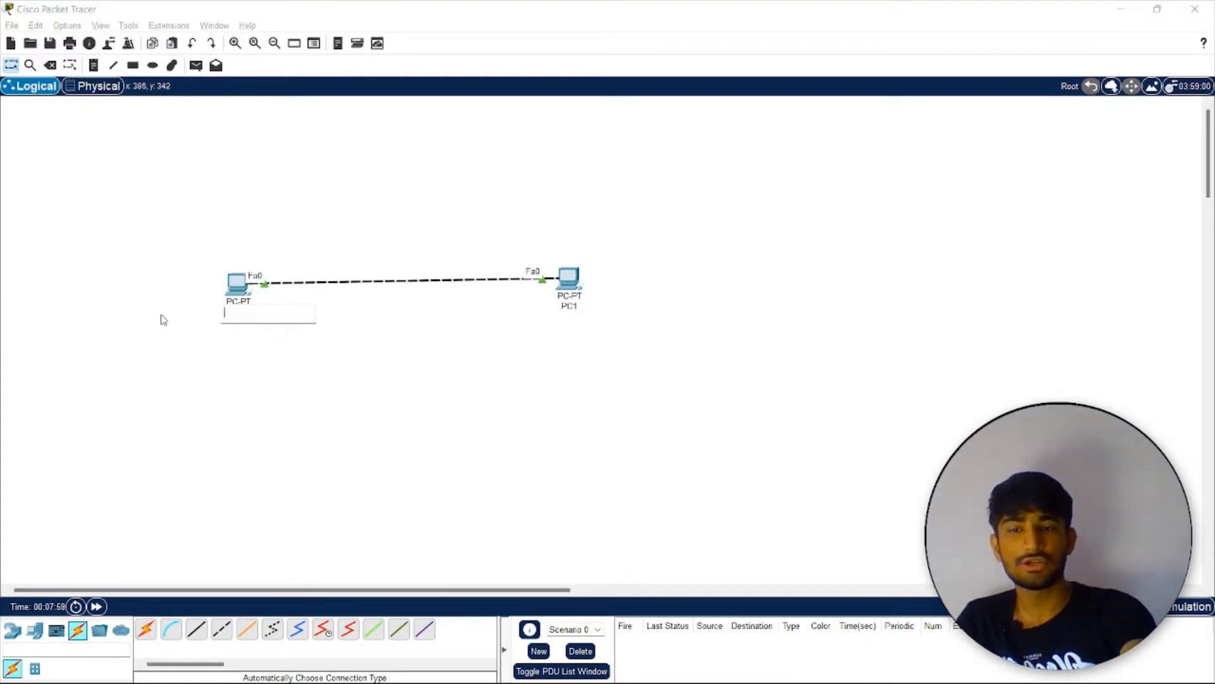
text(2)
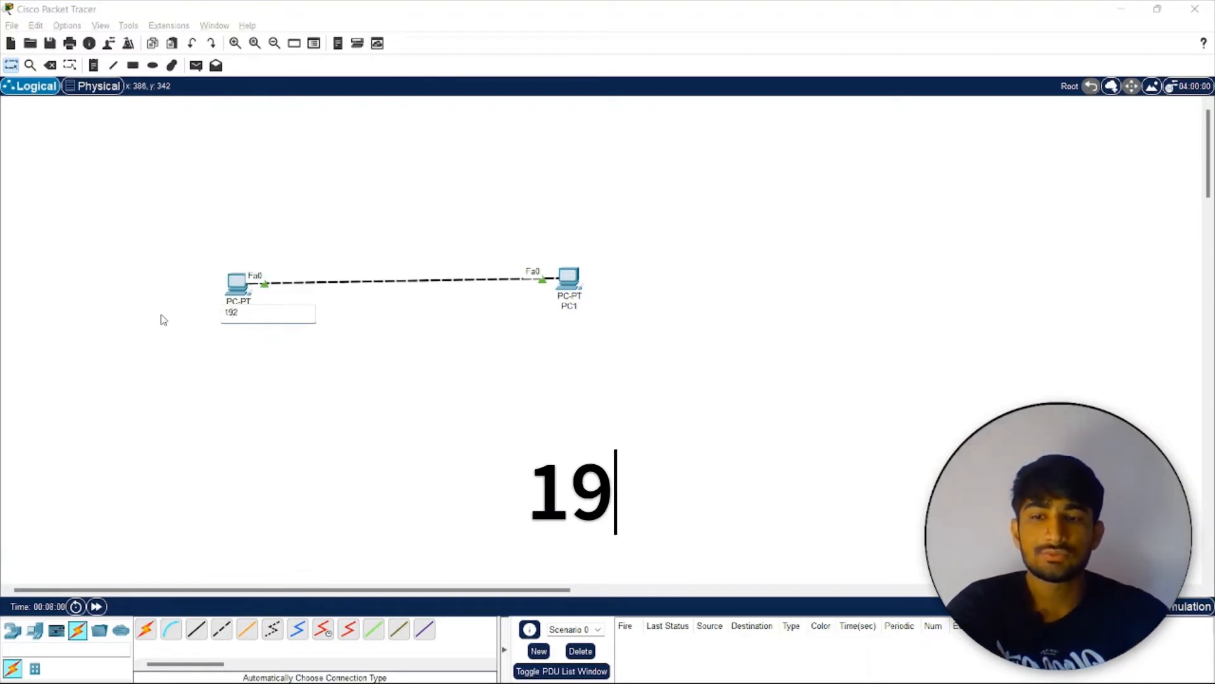
text(.168.1.1)
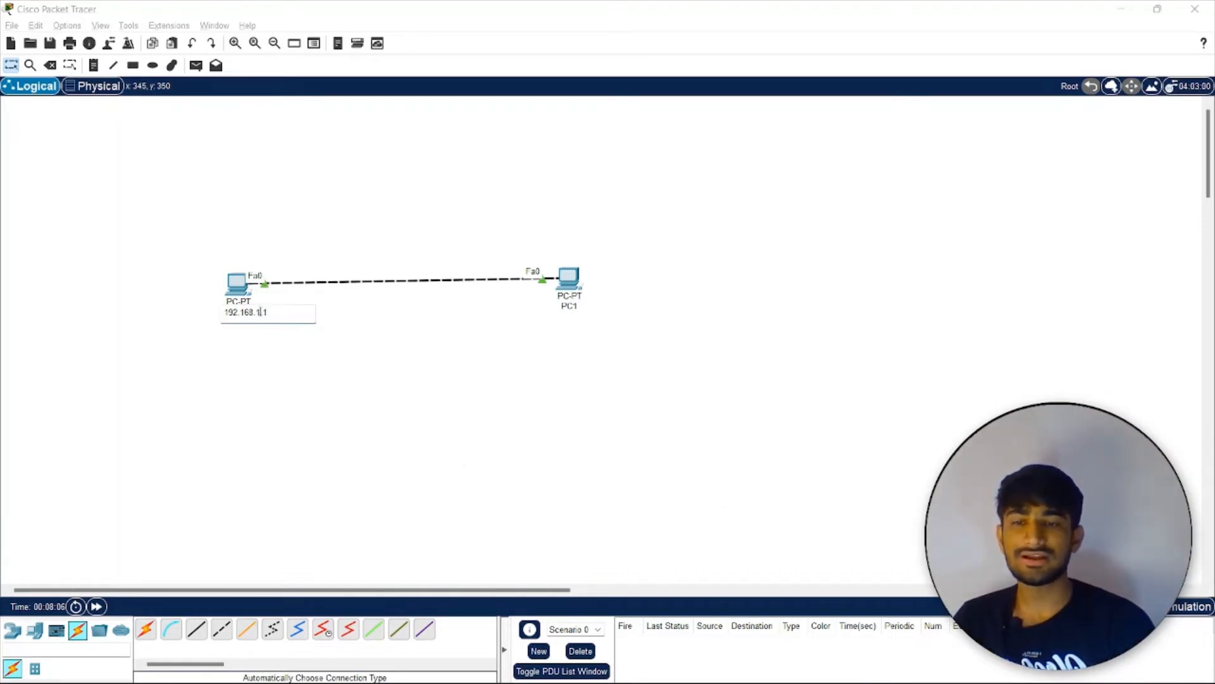
drag(262, 311, 221, 320)
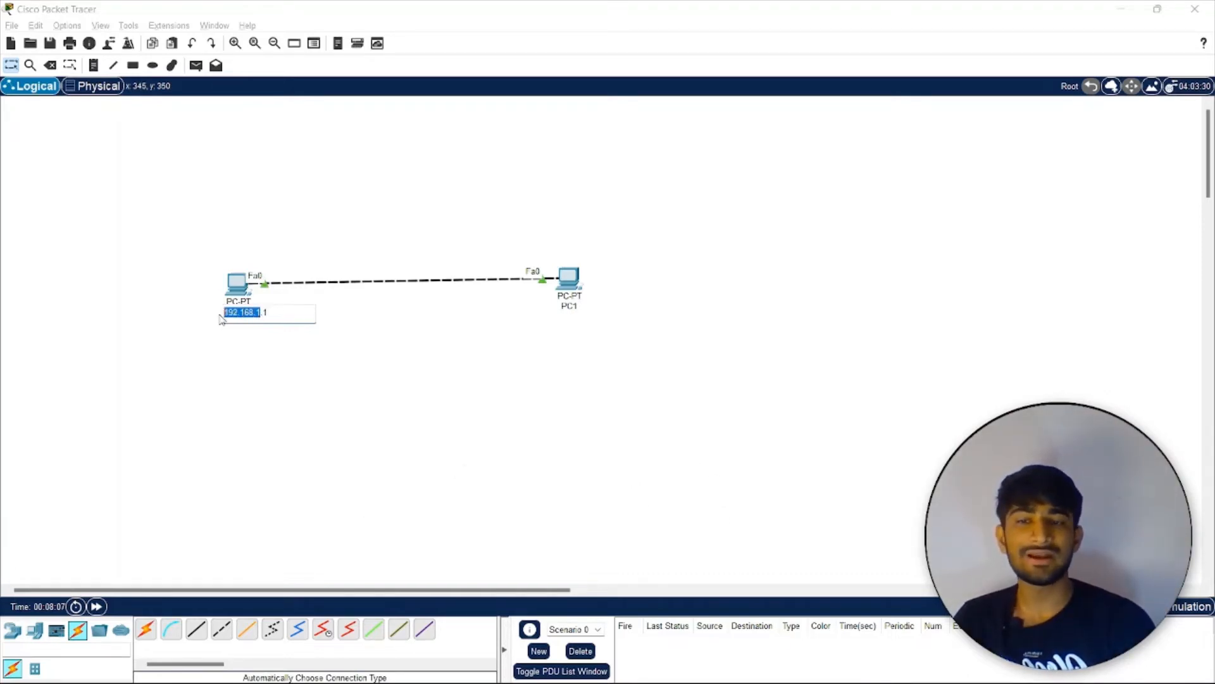
click(274, 315)
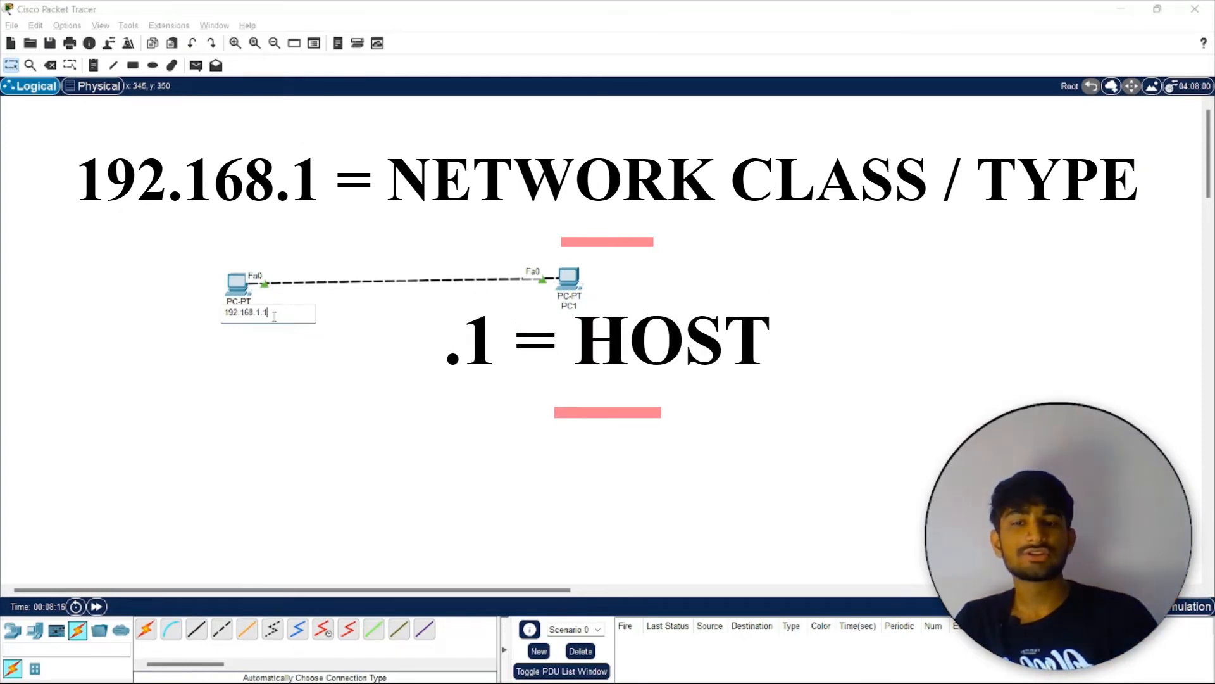
key(Return)
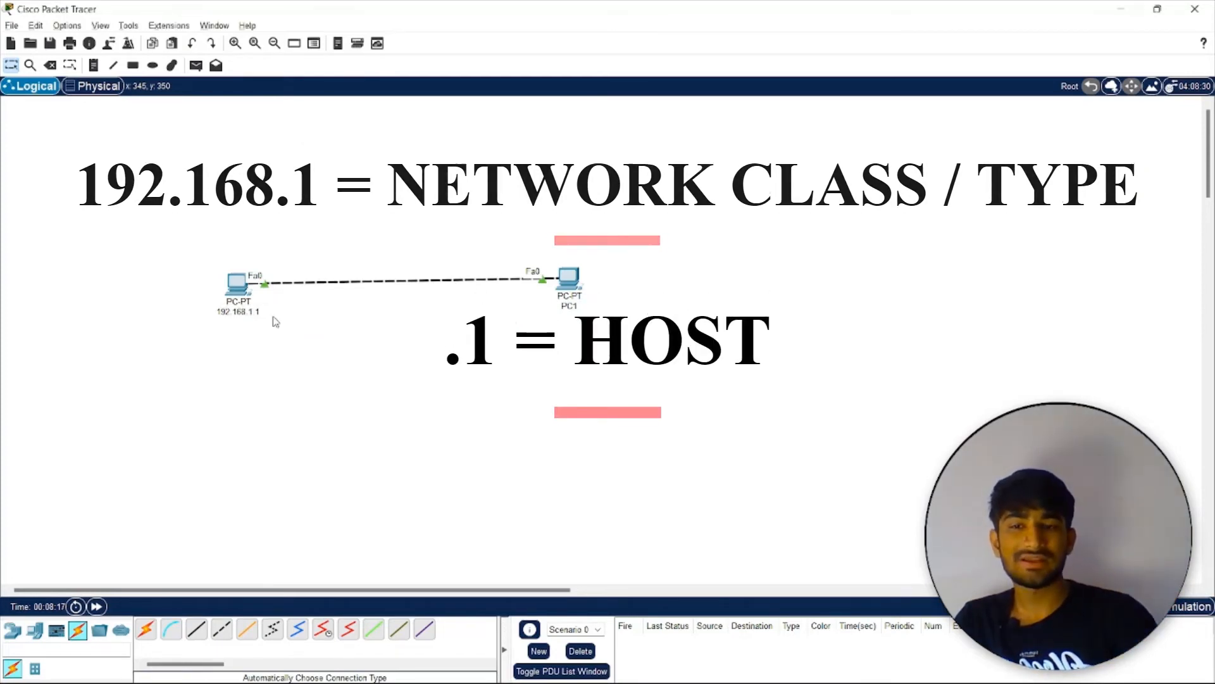
Step: Give the PC labelled 192.168.1.1 the static IPv4 address 192.168.1.1 with subnet mask 255.255.255.0 and close its window
click(237, 280)
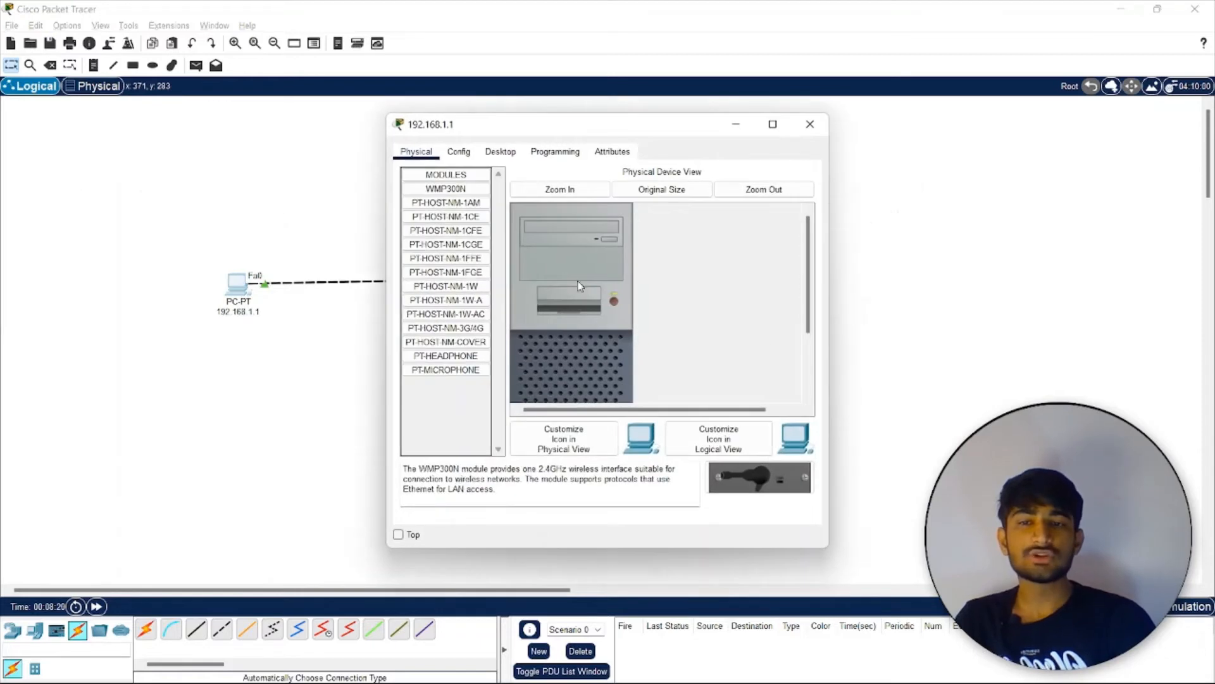
click(500, 152)
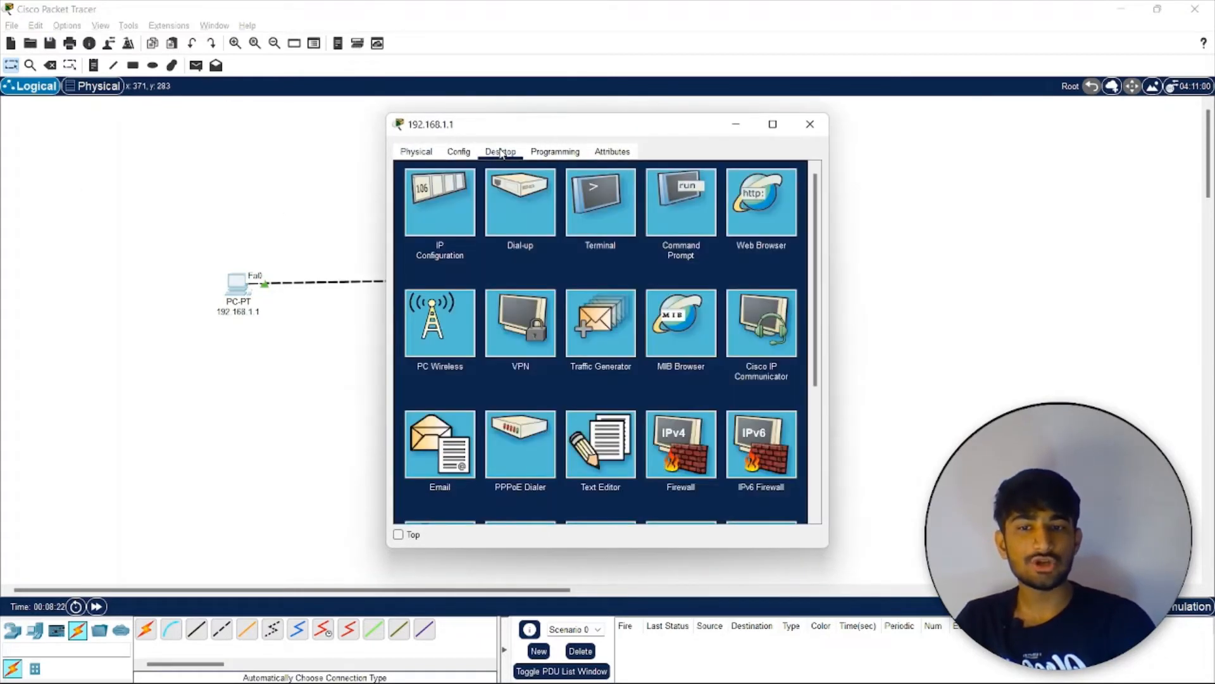
click(447, 207)
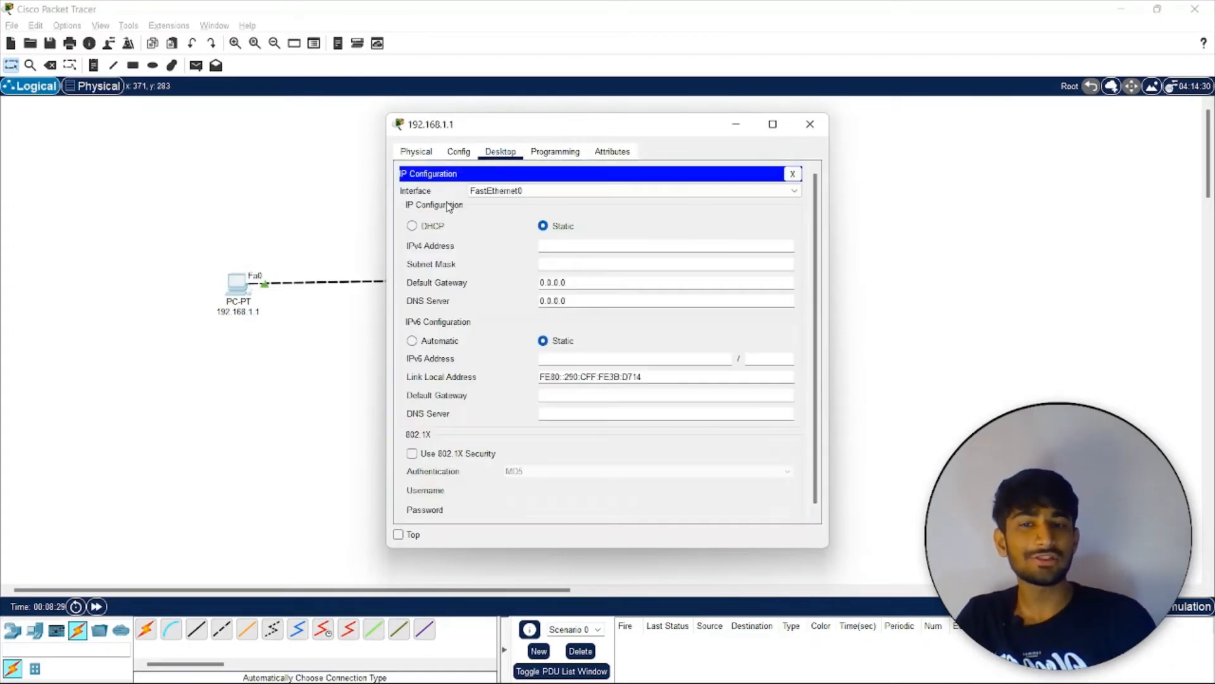
click(547, 246)
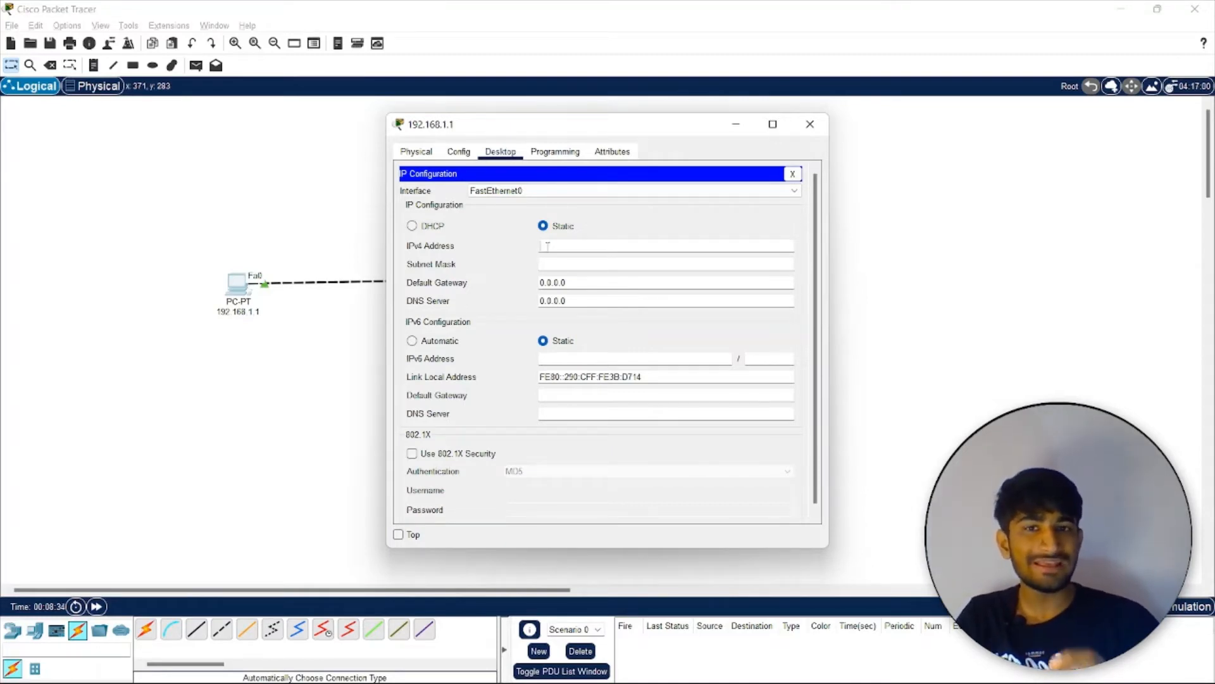
click(548, 246)
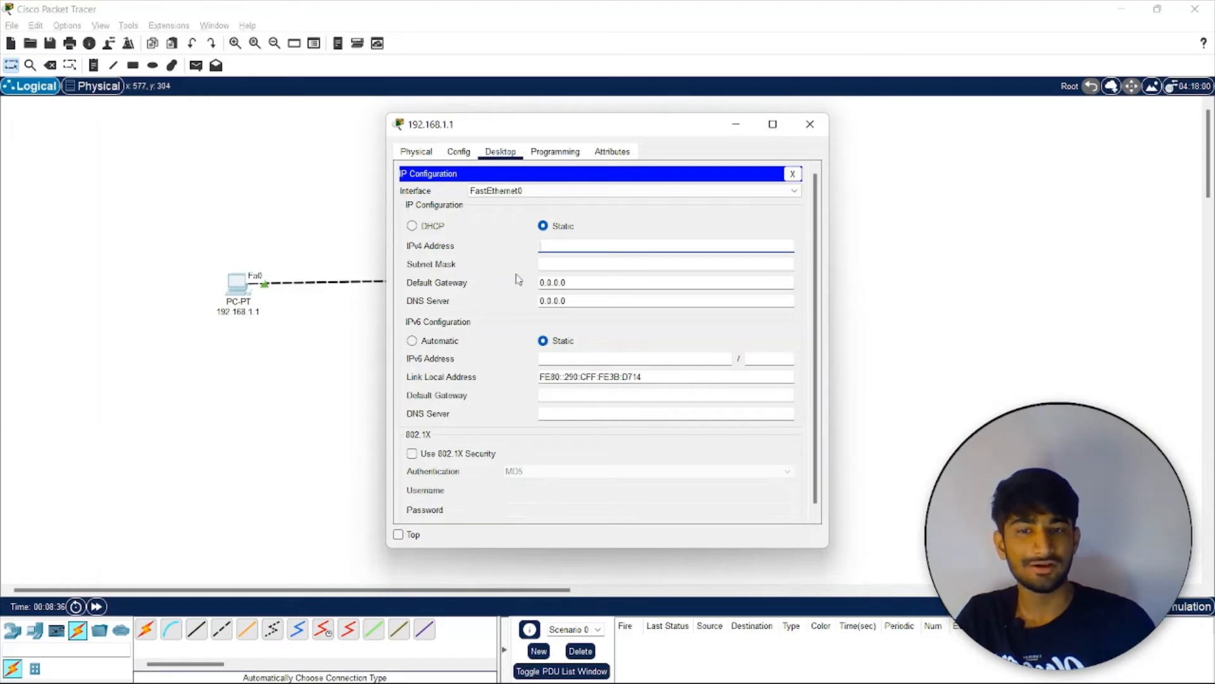
text(192)
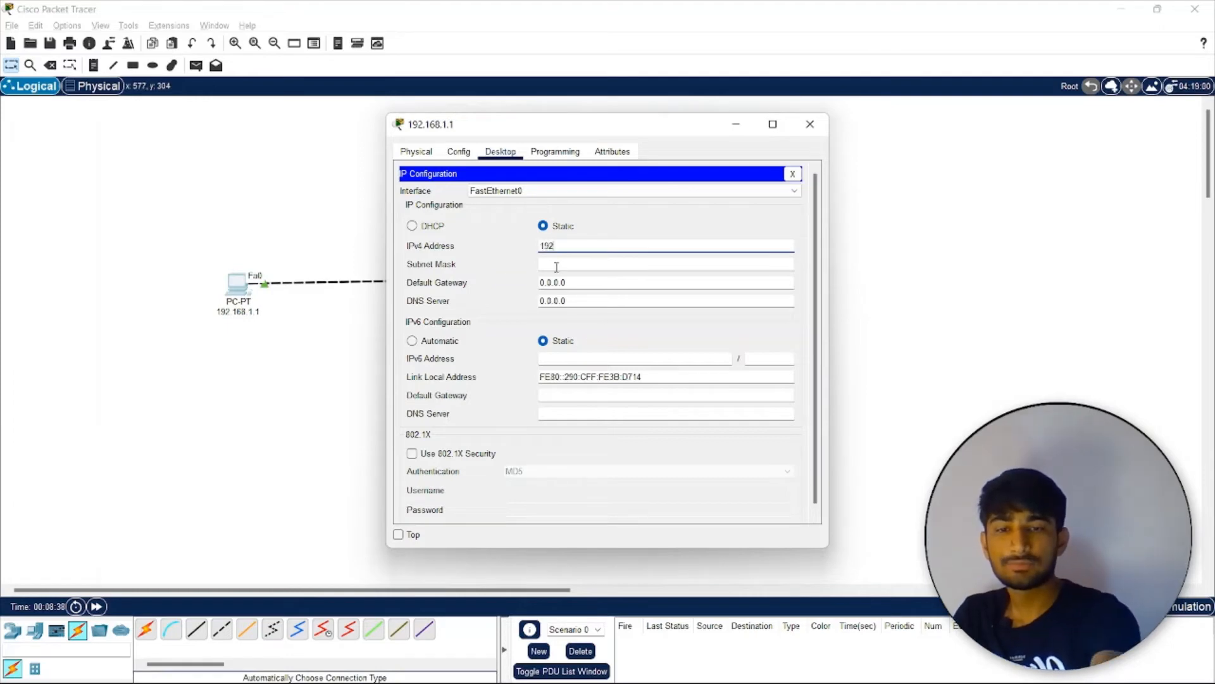
text(.)
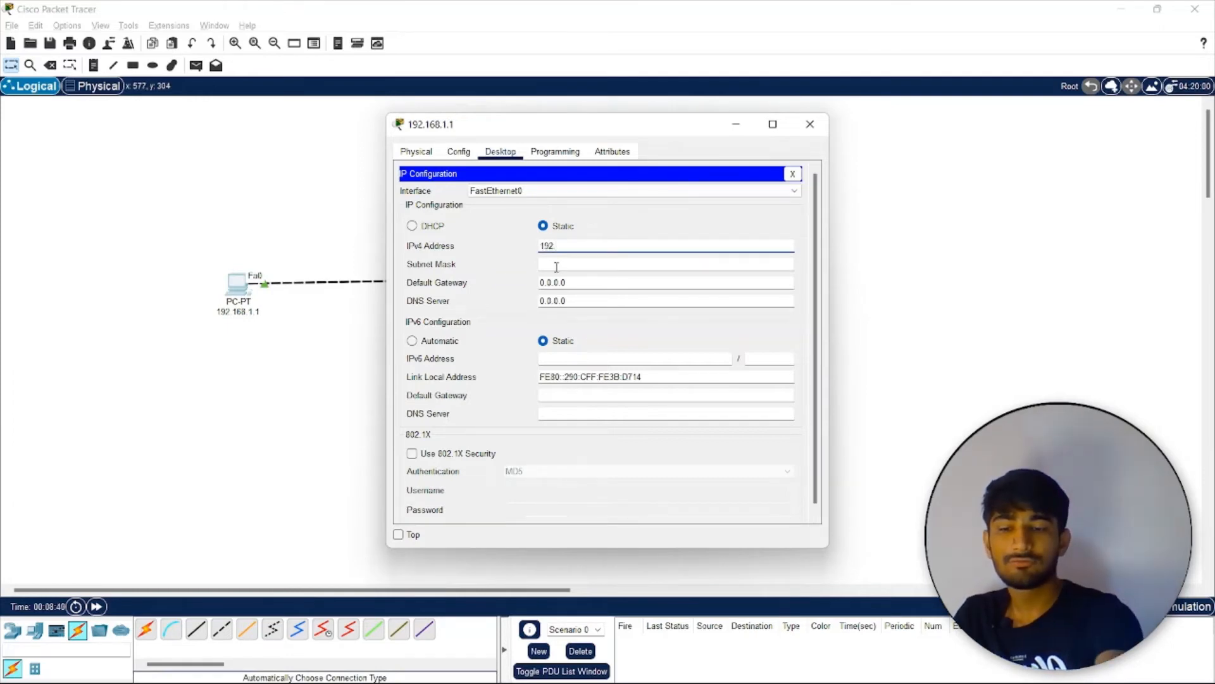
text(168)
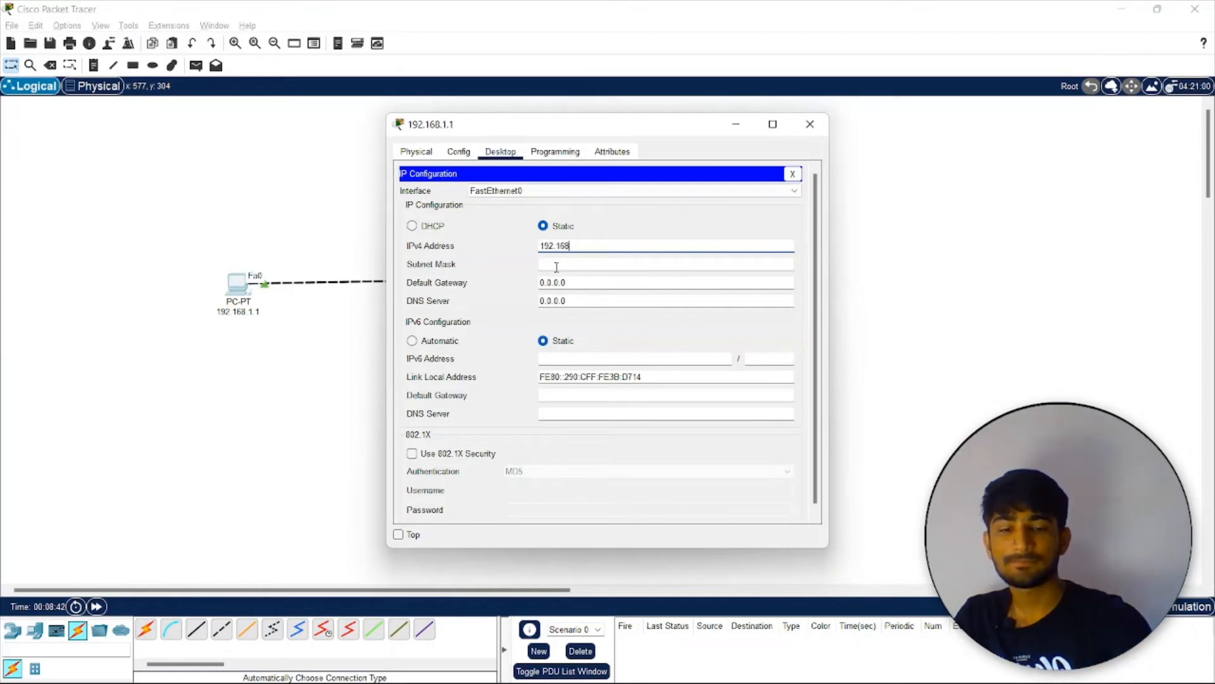
text(.1)
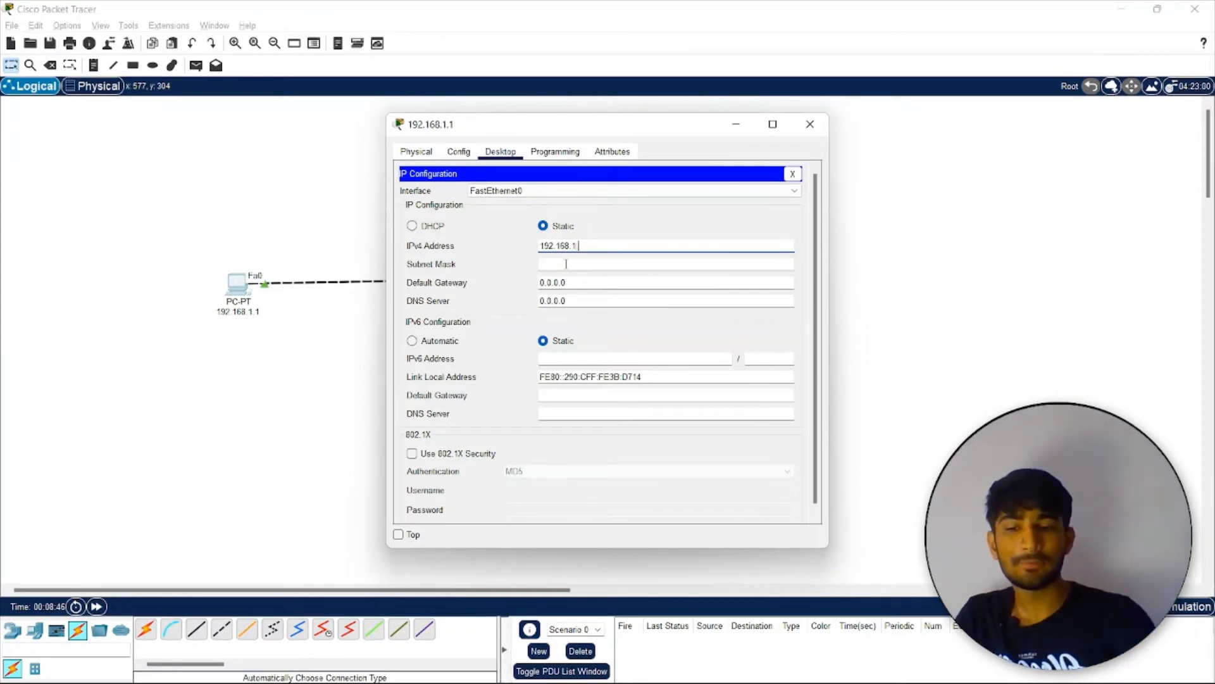
text(.1)
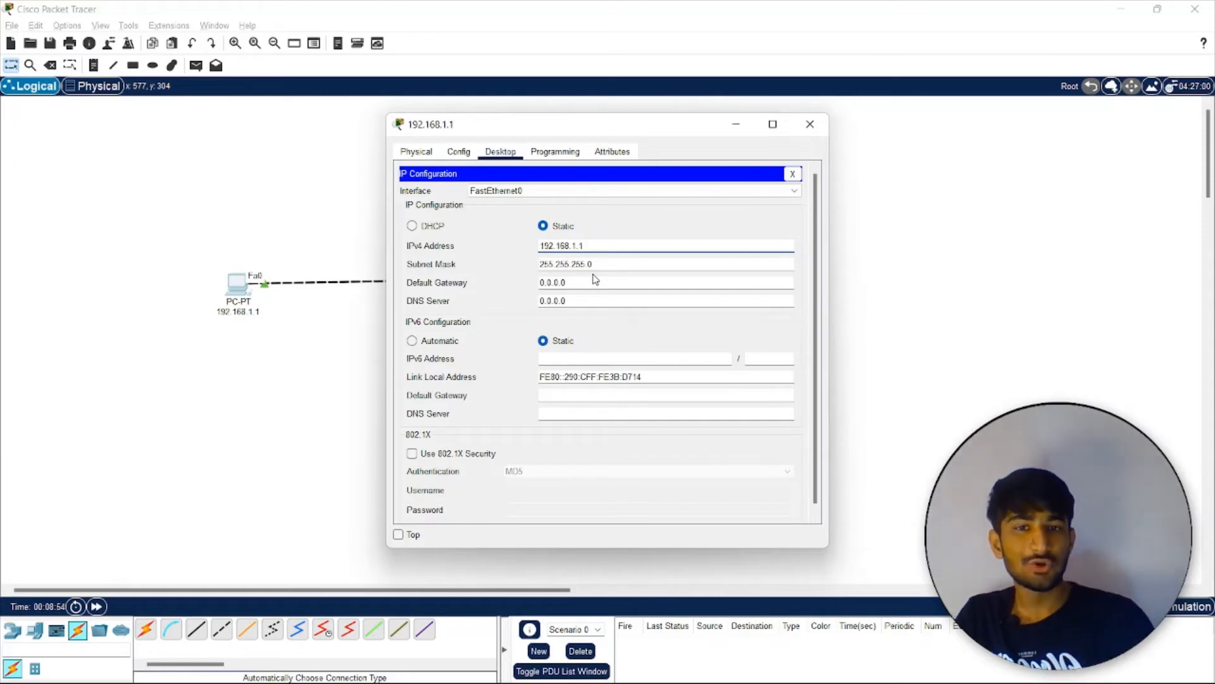
click(810, 124)
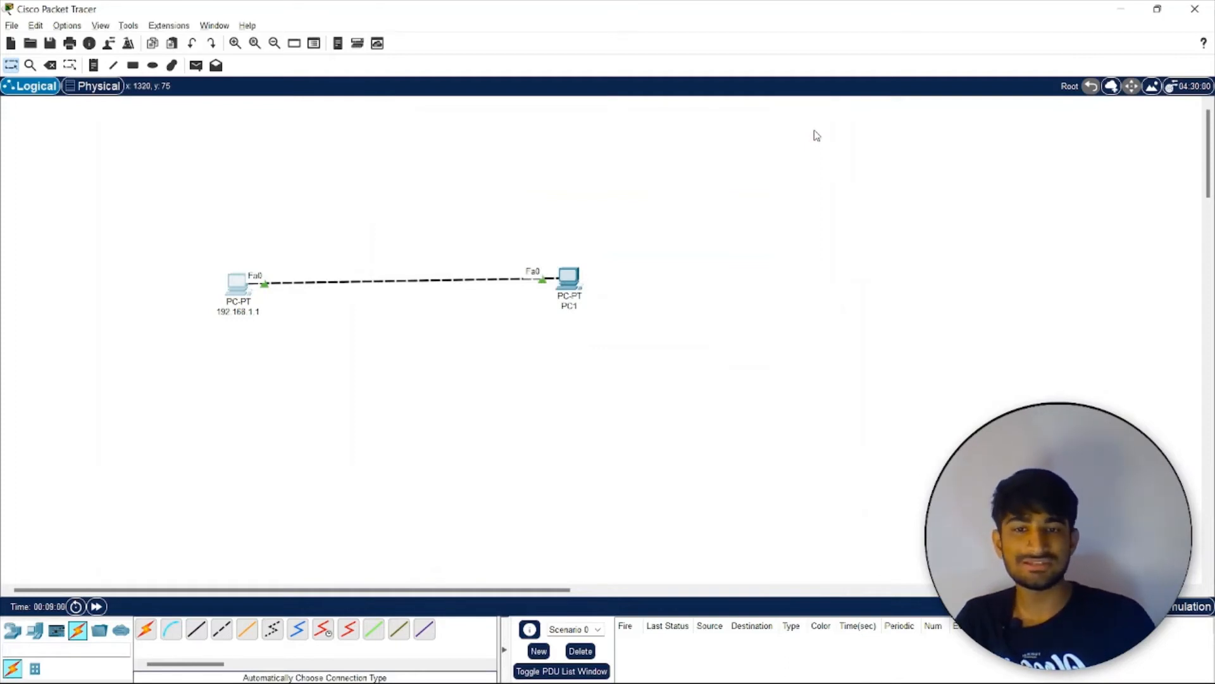
Step: Rename the PC1 device label as 192.168.1.2
click(577, 308)
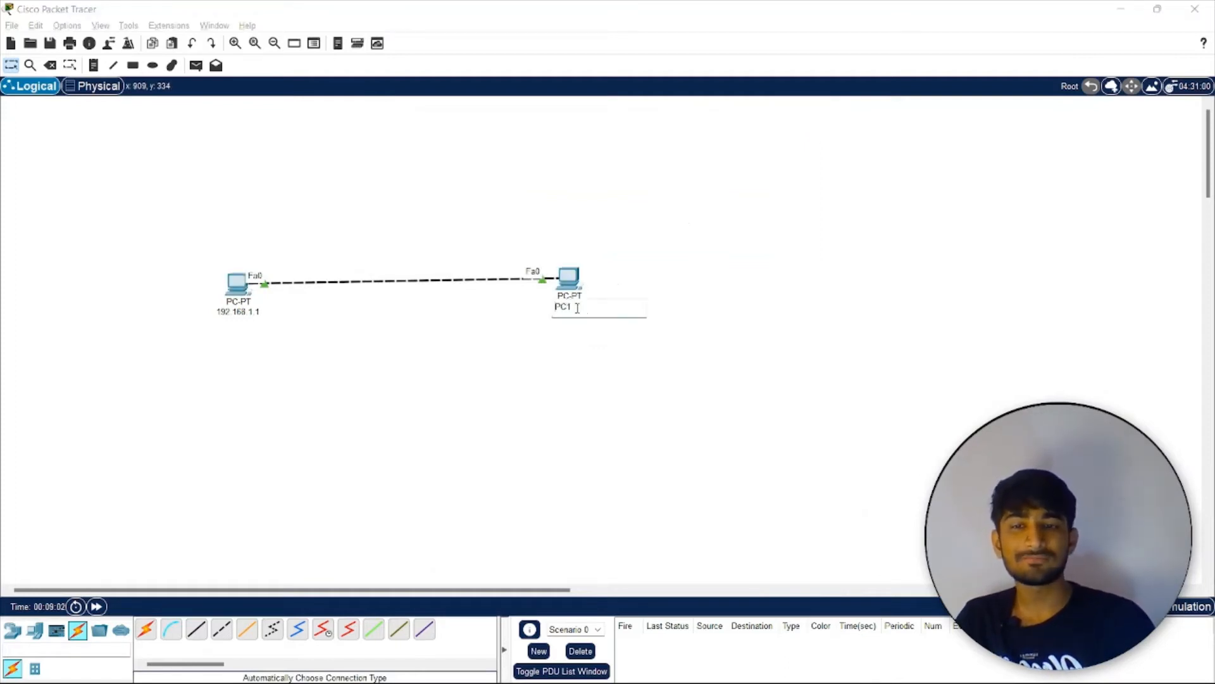
drag(578, 309, 529, 310)
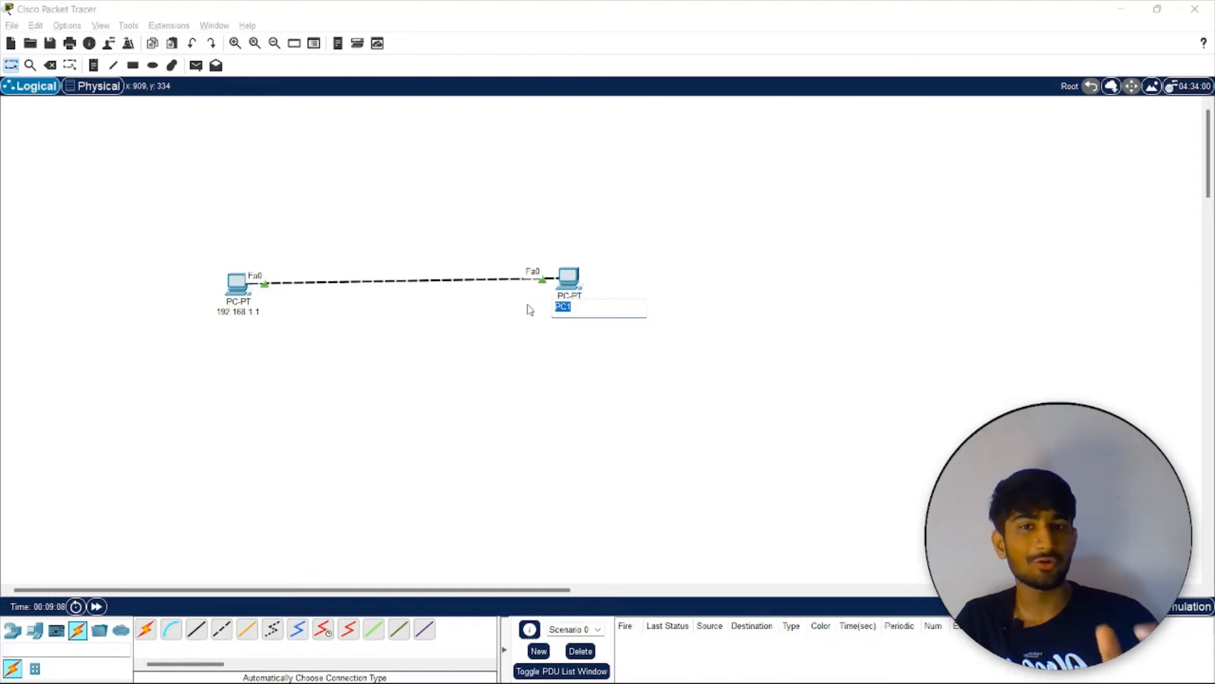
text(192)
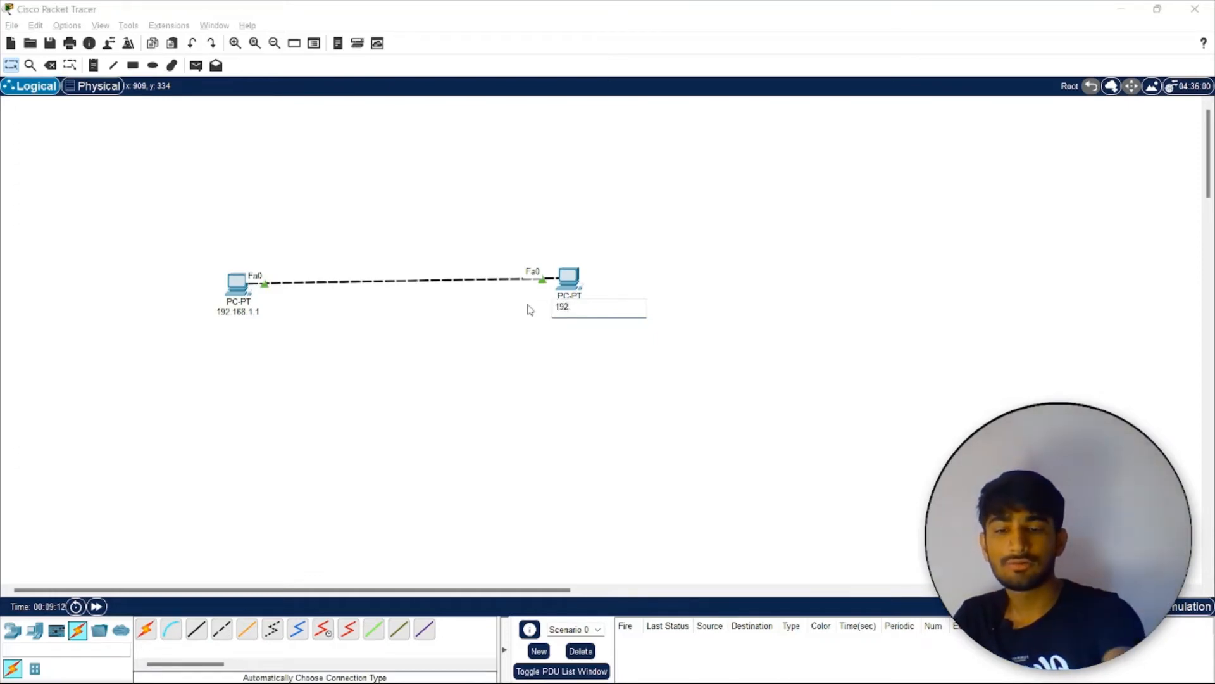
text(.169)
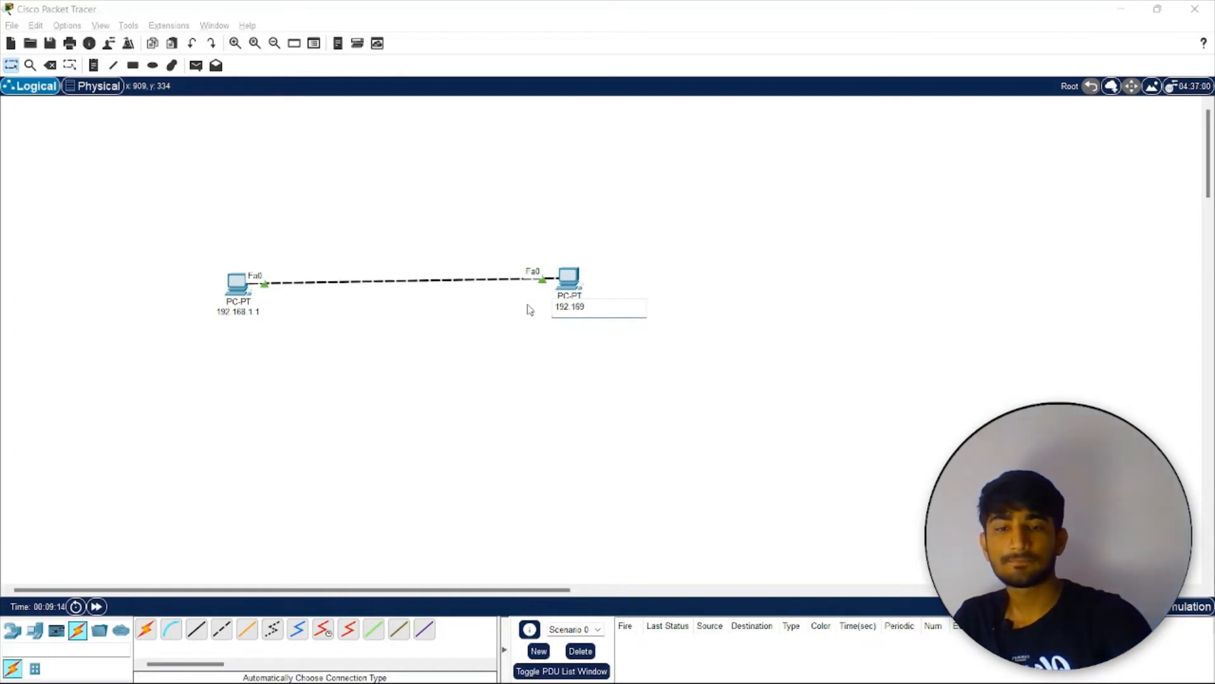
text(8.1)
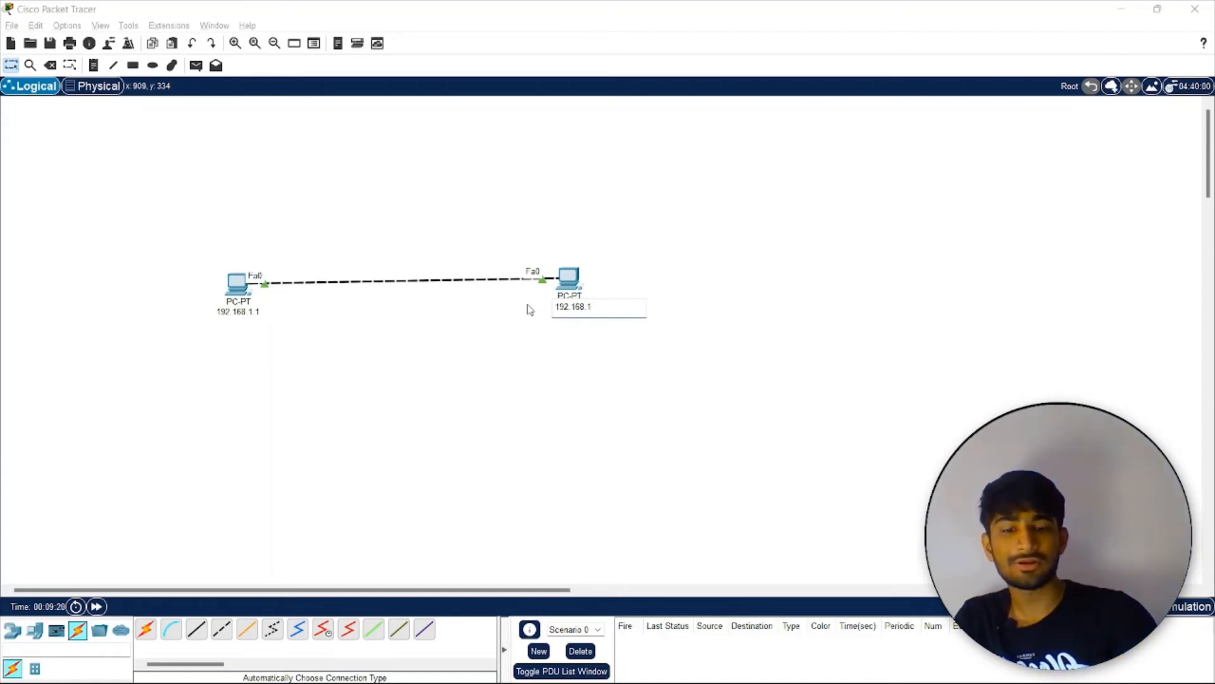
text(2)
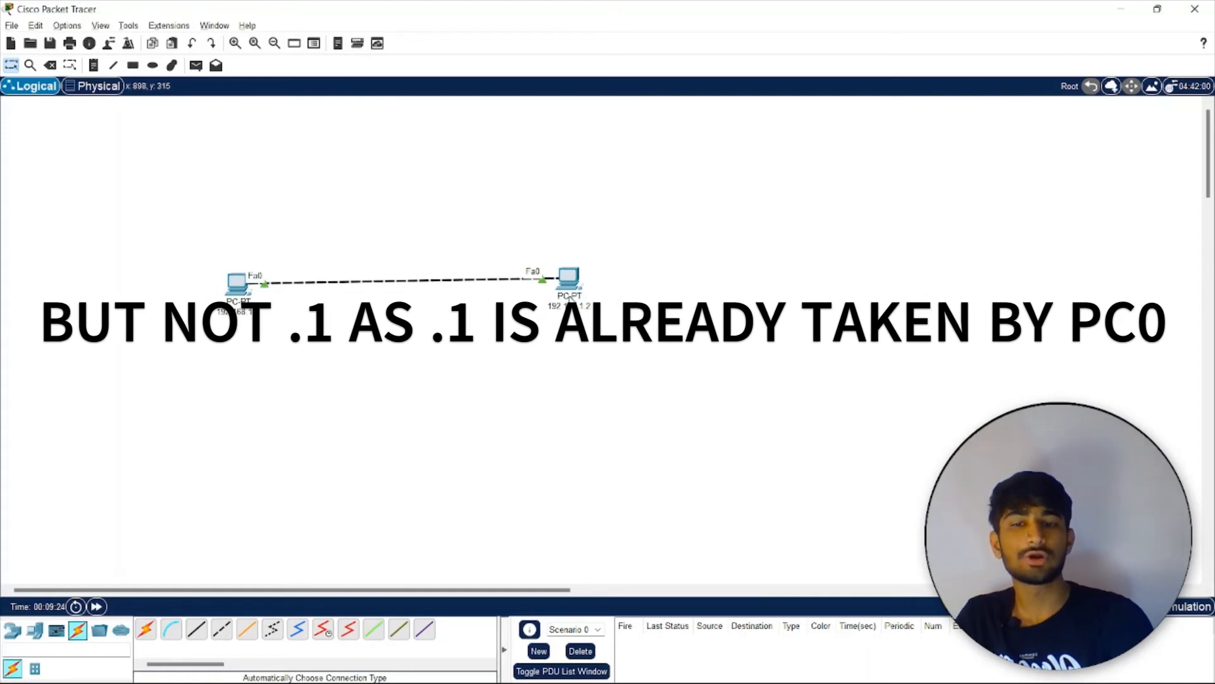
Step: Give the PC labelled 192.168.1.2 the static IPv4 address 192.168.1.2 with subnet mask 255.255.255.0 and close its window
click(569, 282)
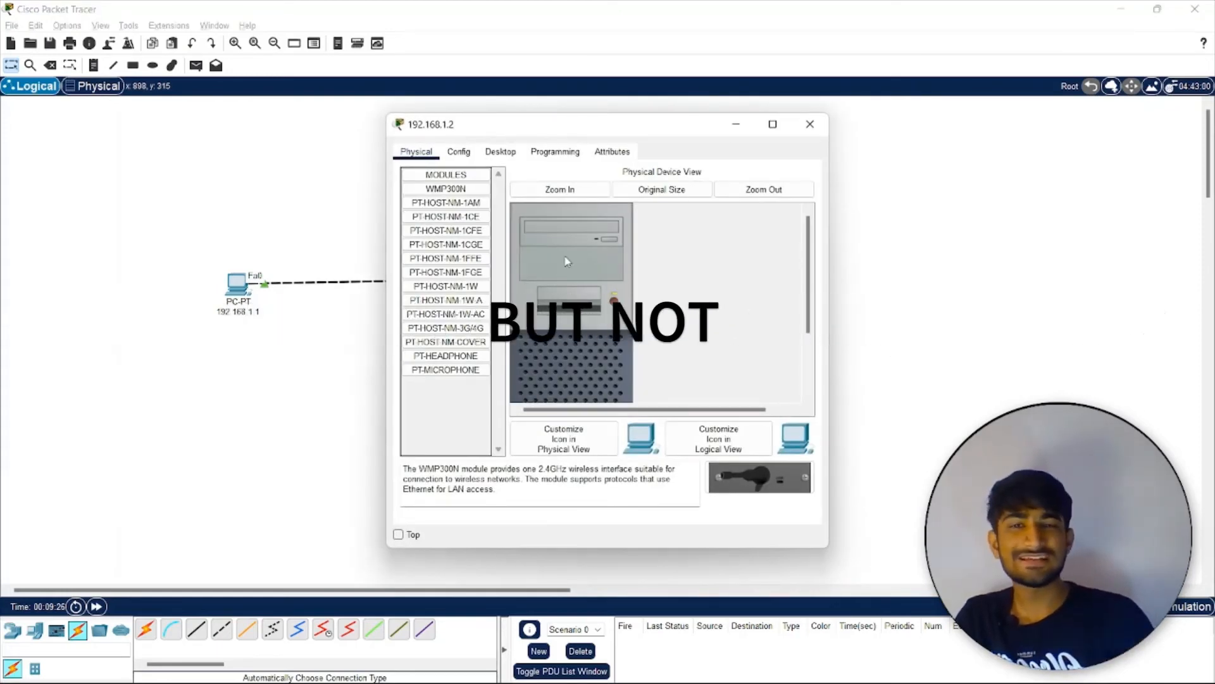
click(499, 152)
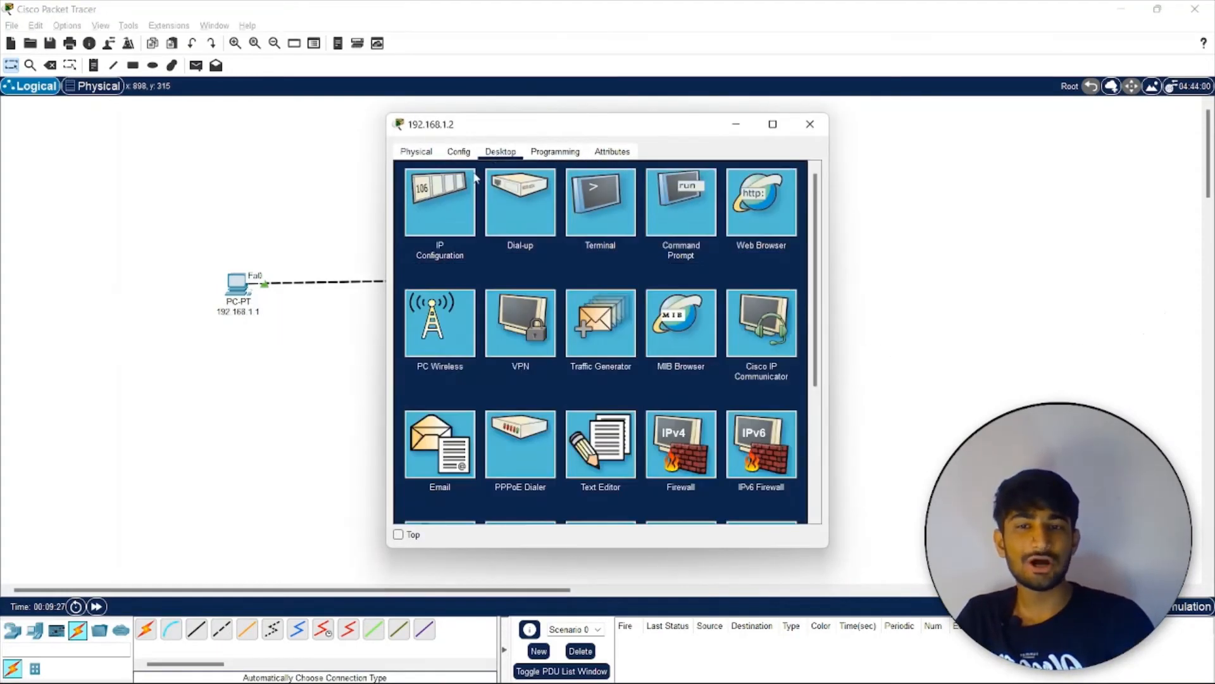
click(425, 215)
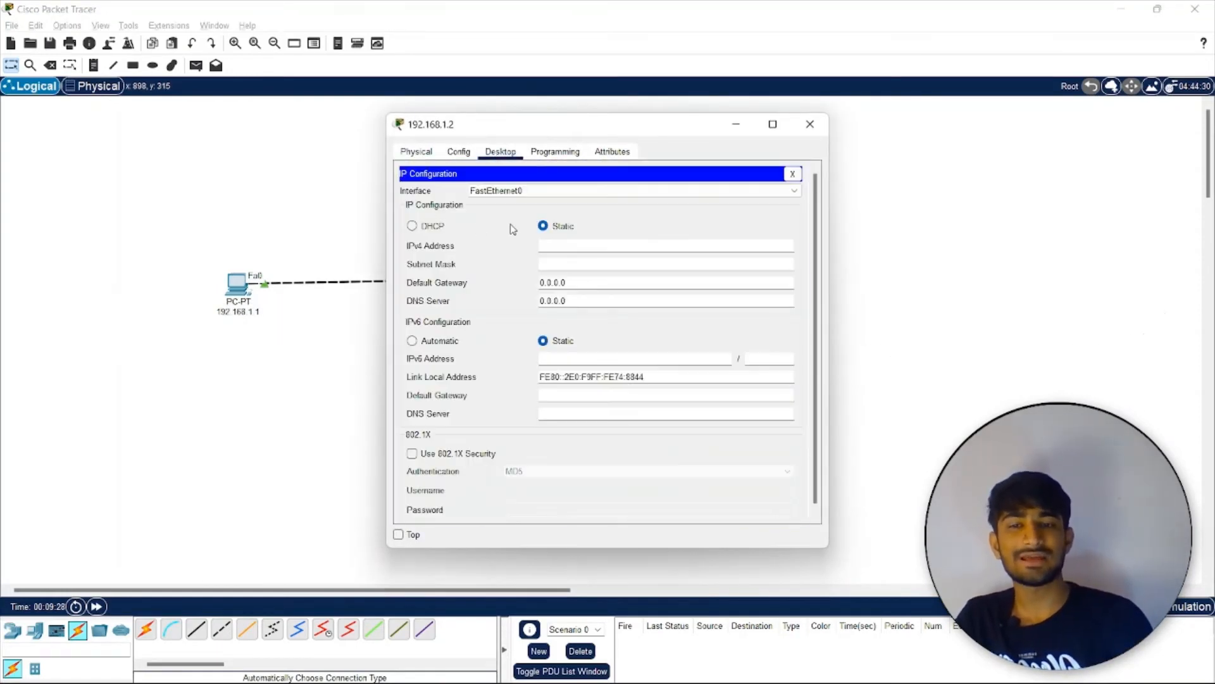
click(581, 244)
text(192)
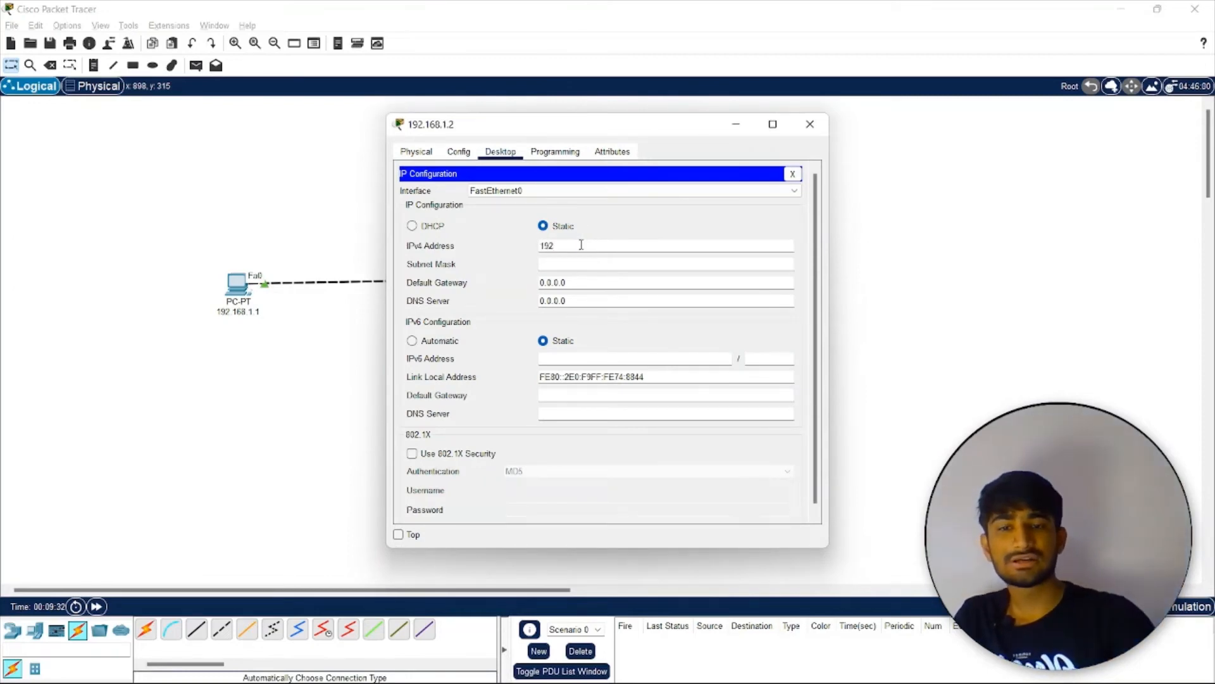
text(.1)
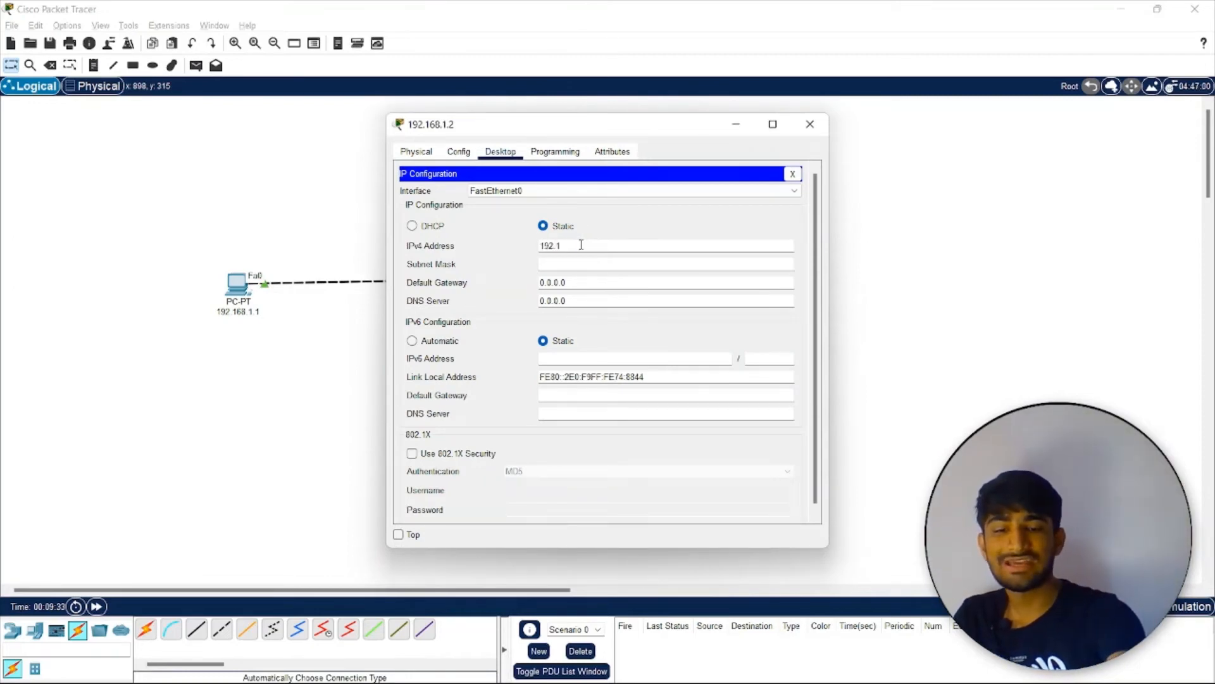
text(68.1)
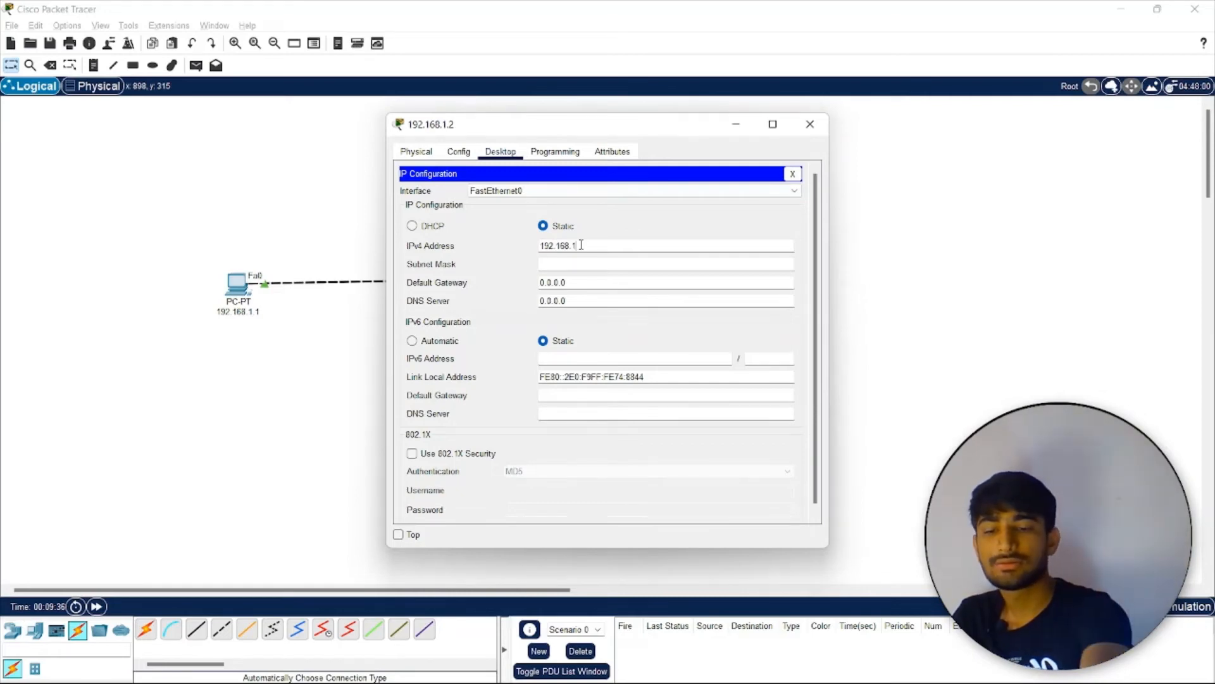
text(.2)
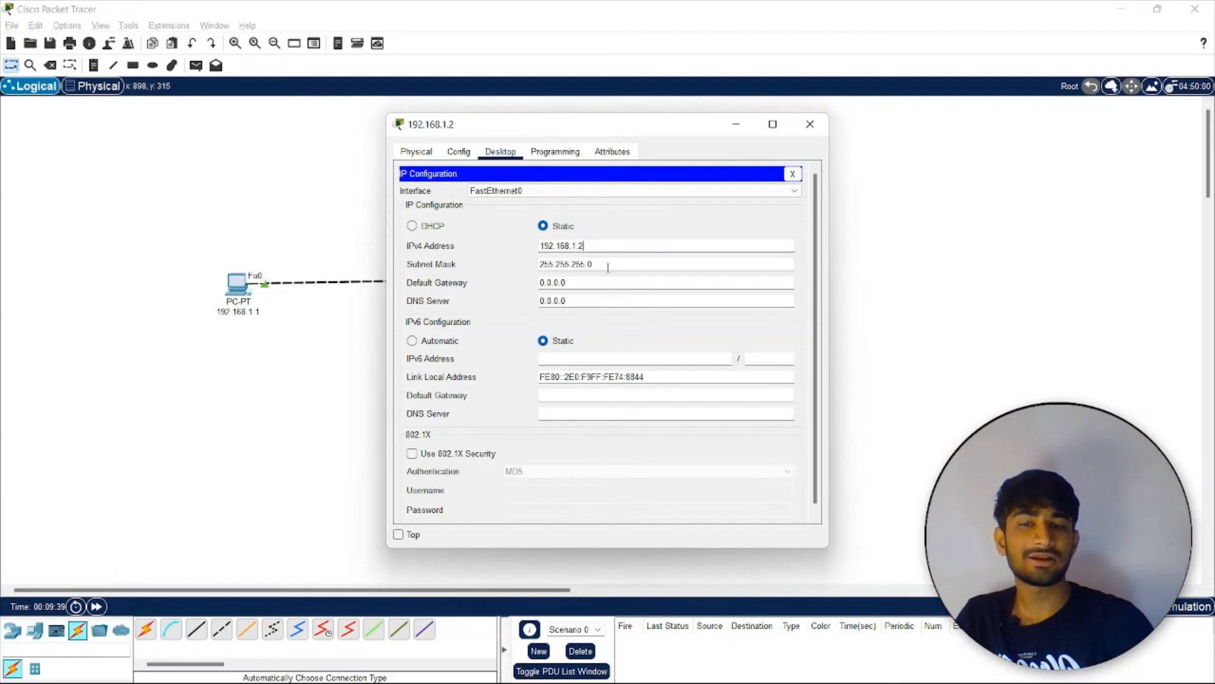
double_click(582, 263)
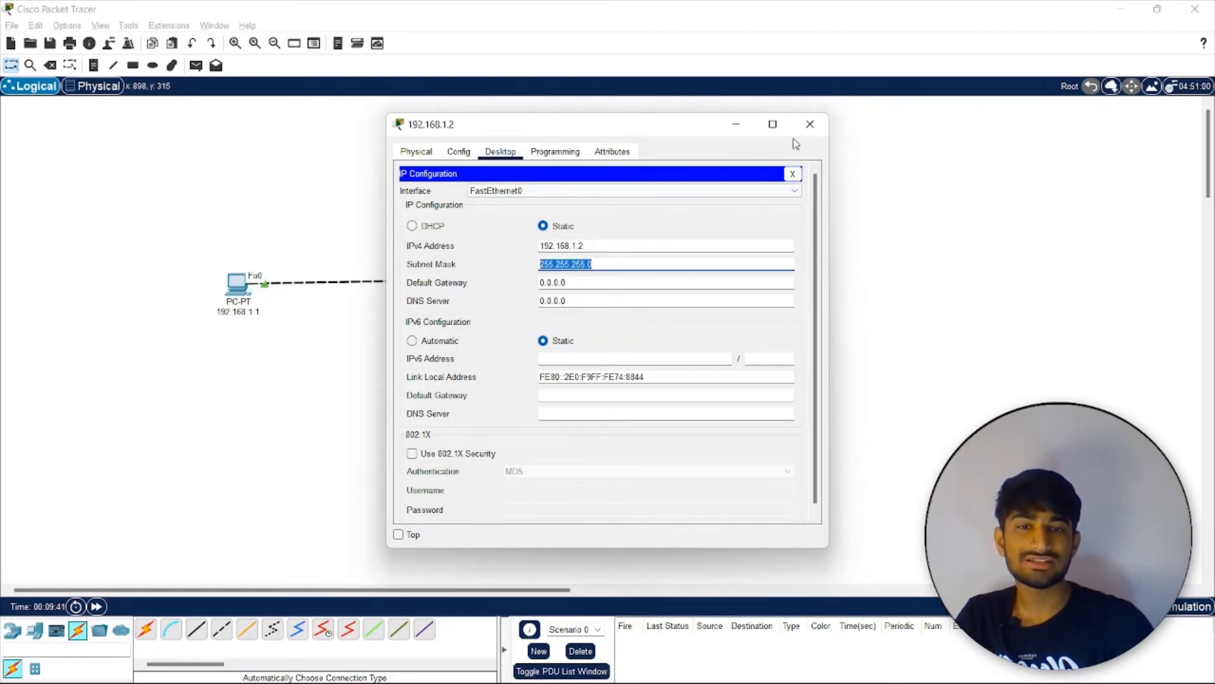
click(810, 128)
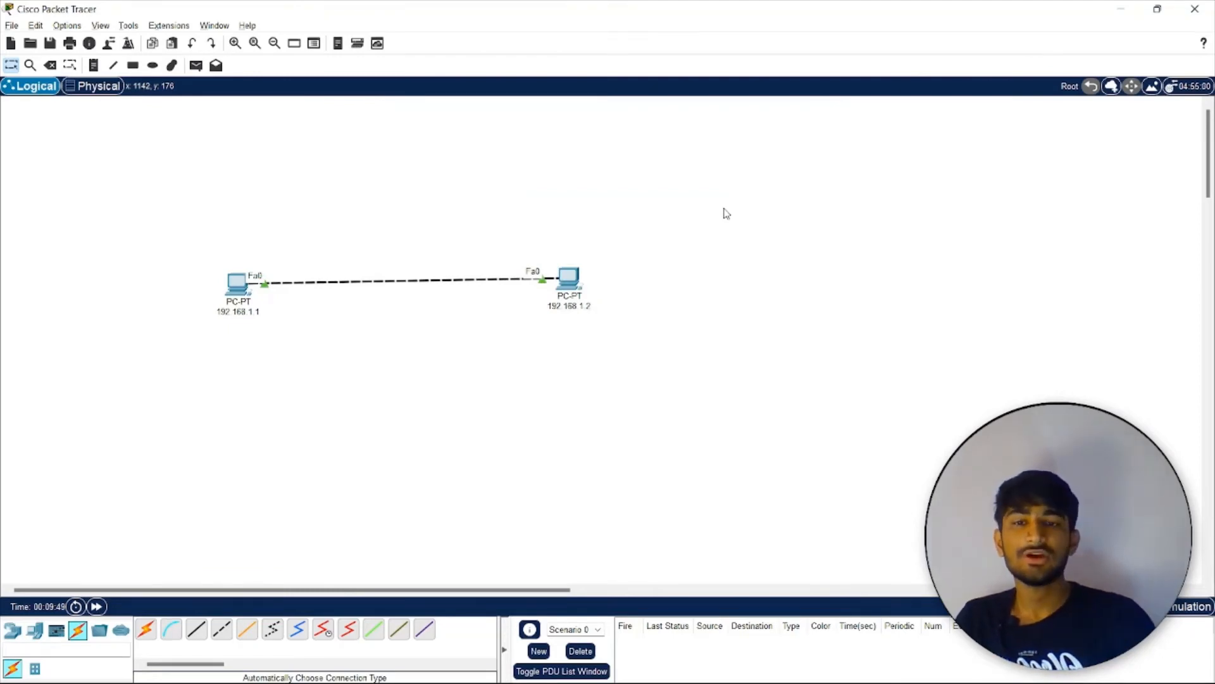
Step: Ping 192.168.1.2 from the command prompt of the PC labelled 192.168.1.1, and close that PC's window
click(245, 283)
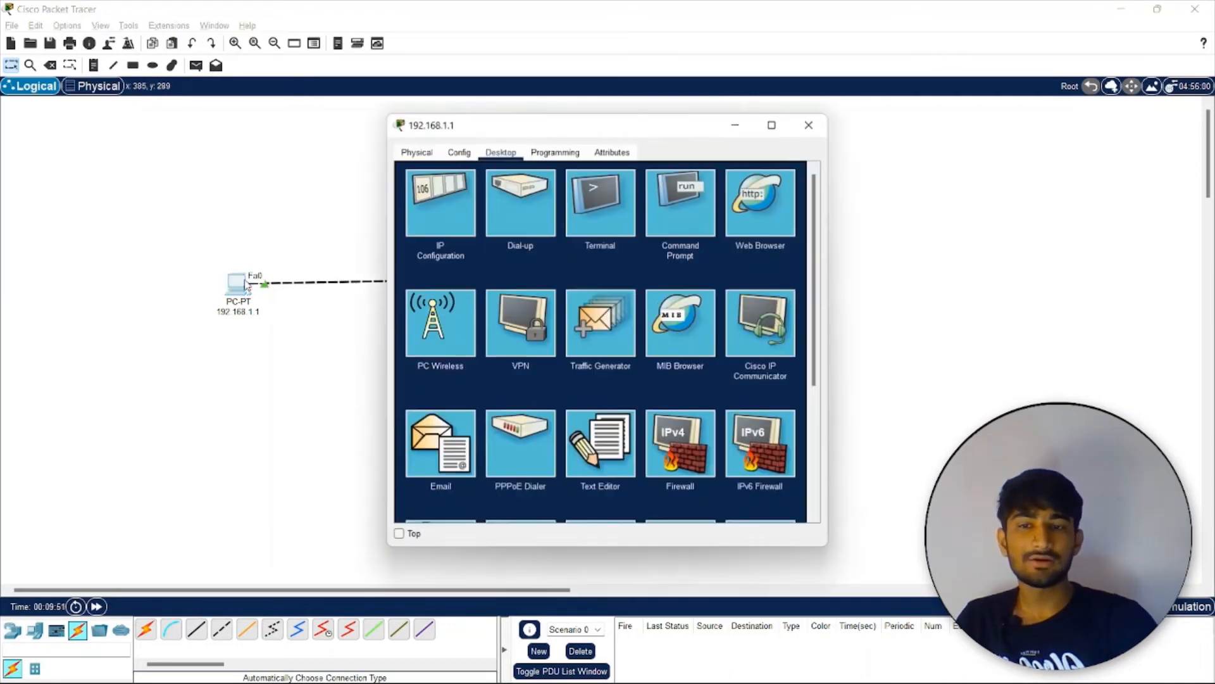
click(428, 155)
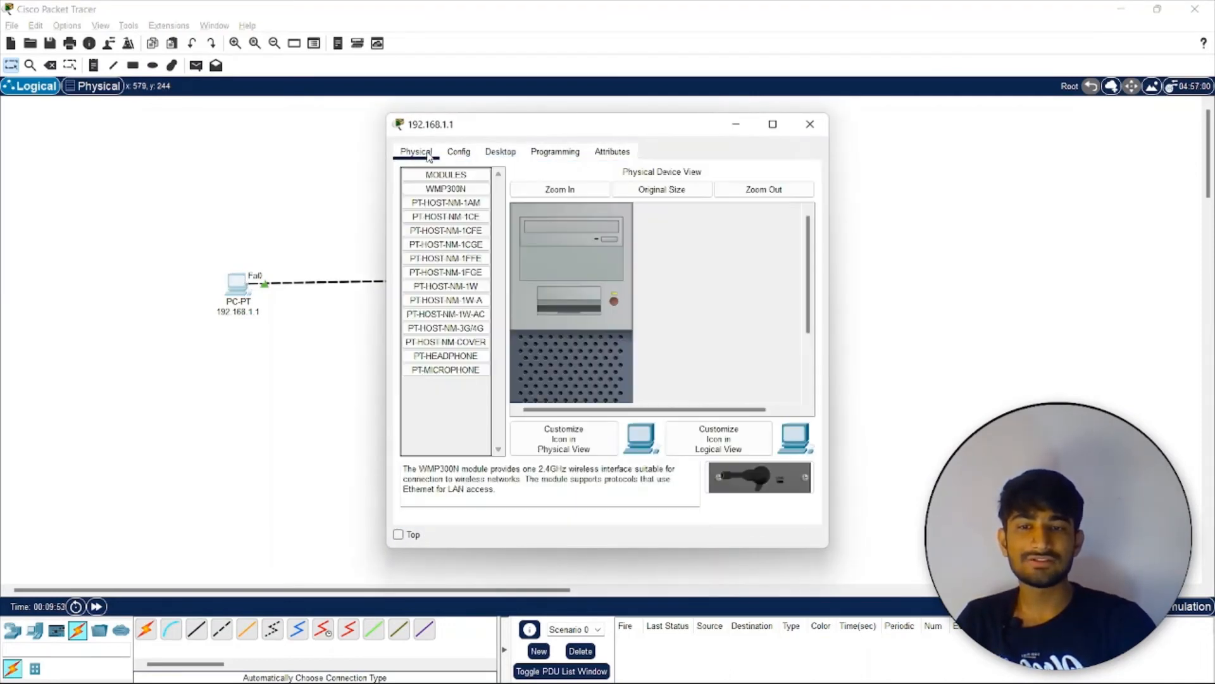
click(459, 153)
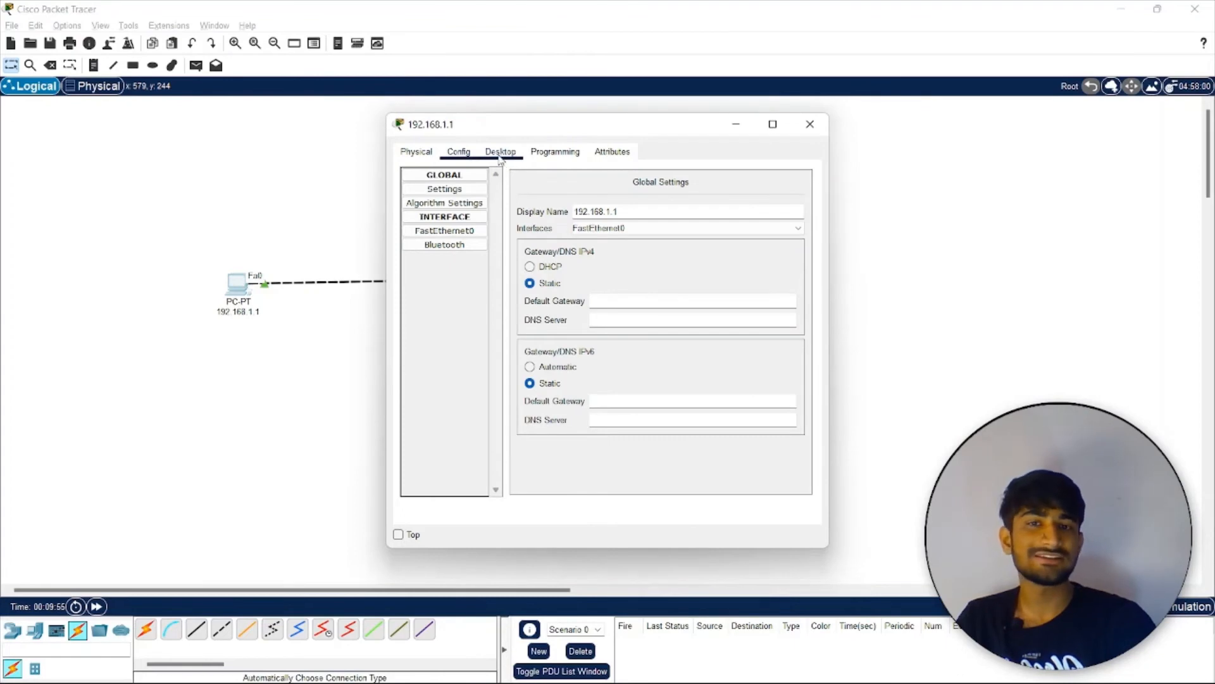
click(500, 155)
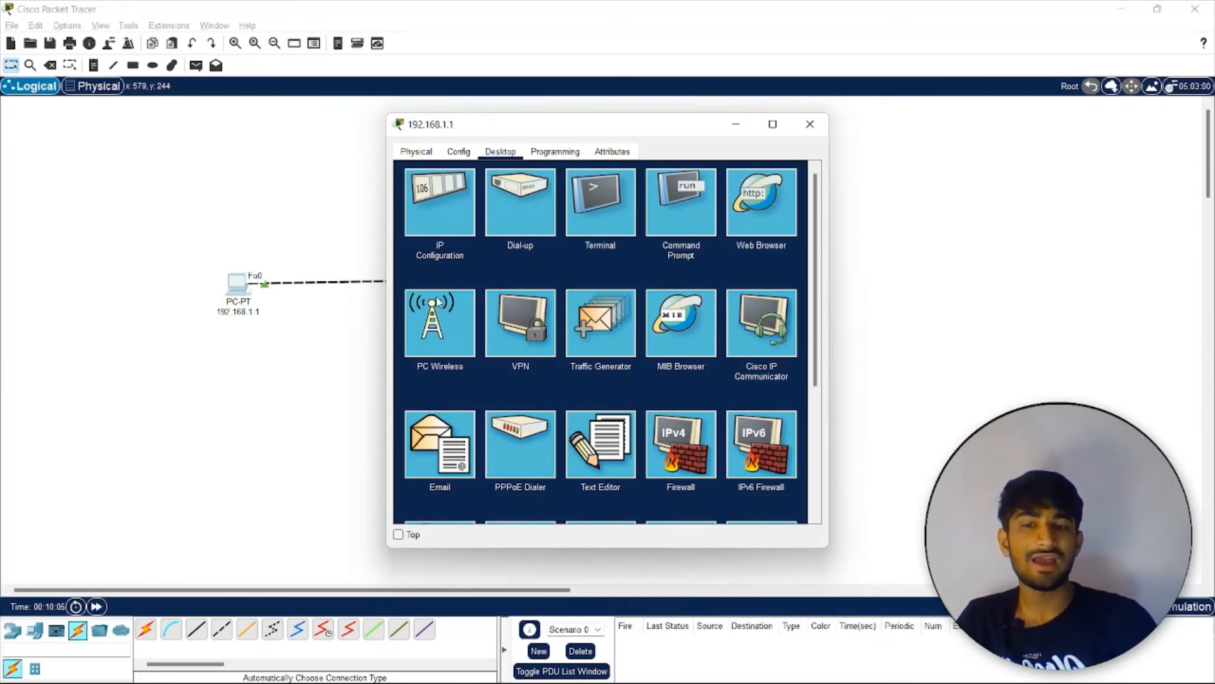
click(689, 213)
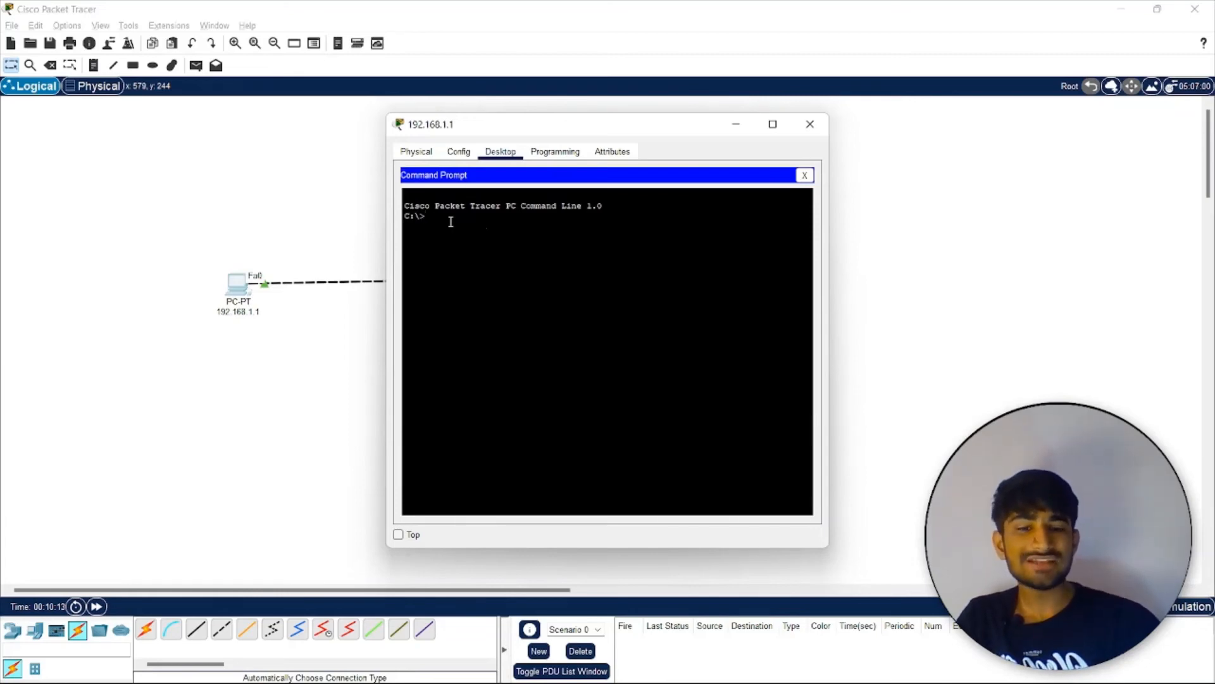
text(ping)
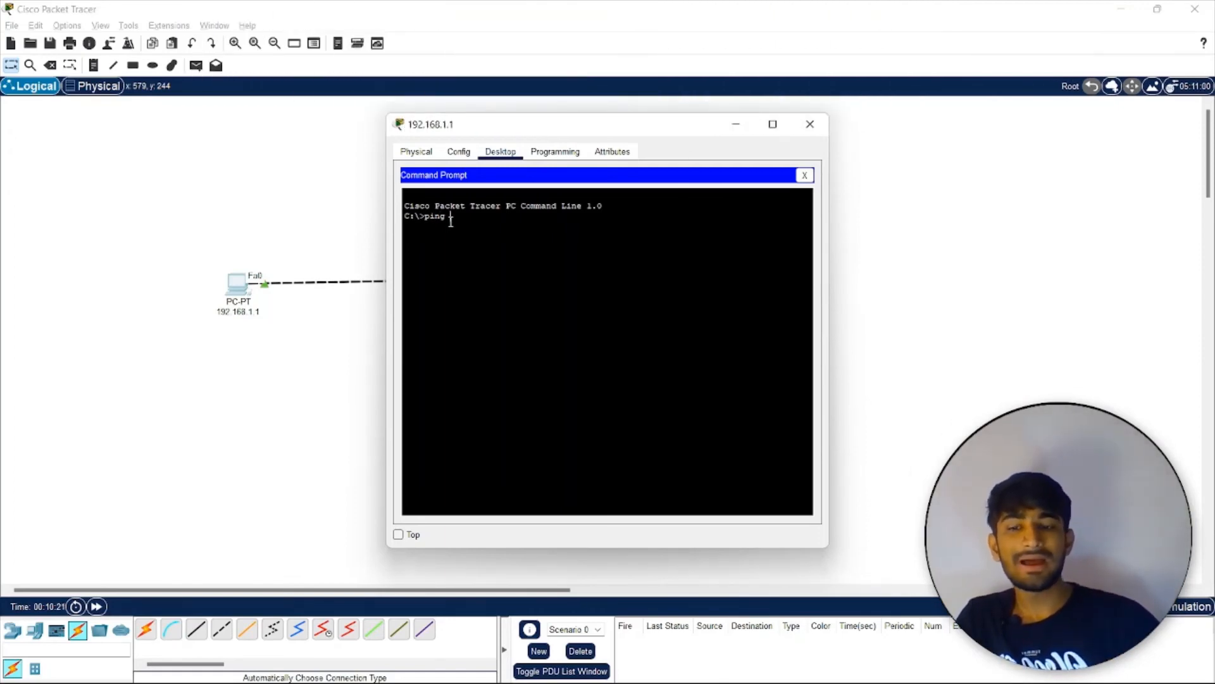
text(192)
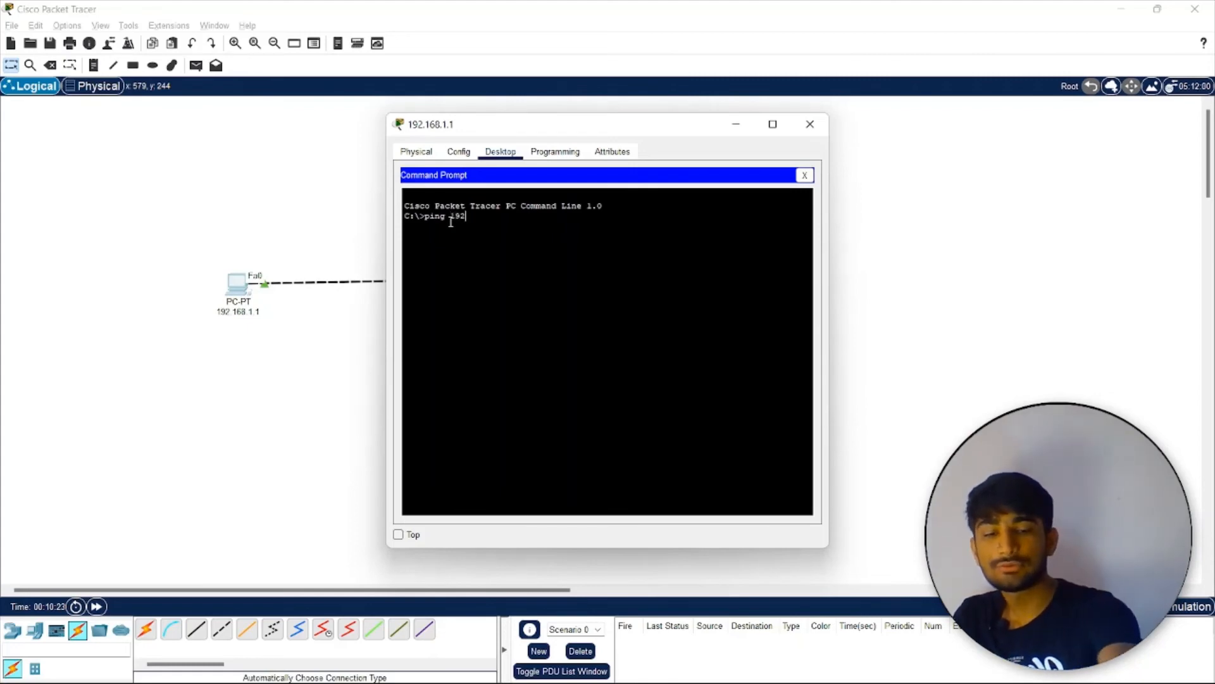
text(.1)
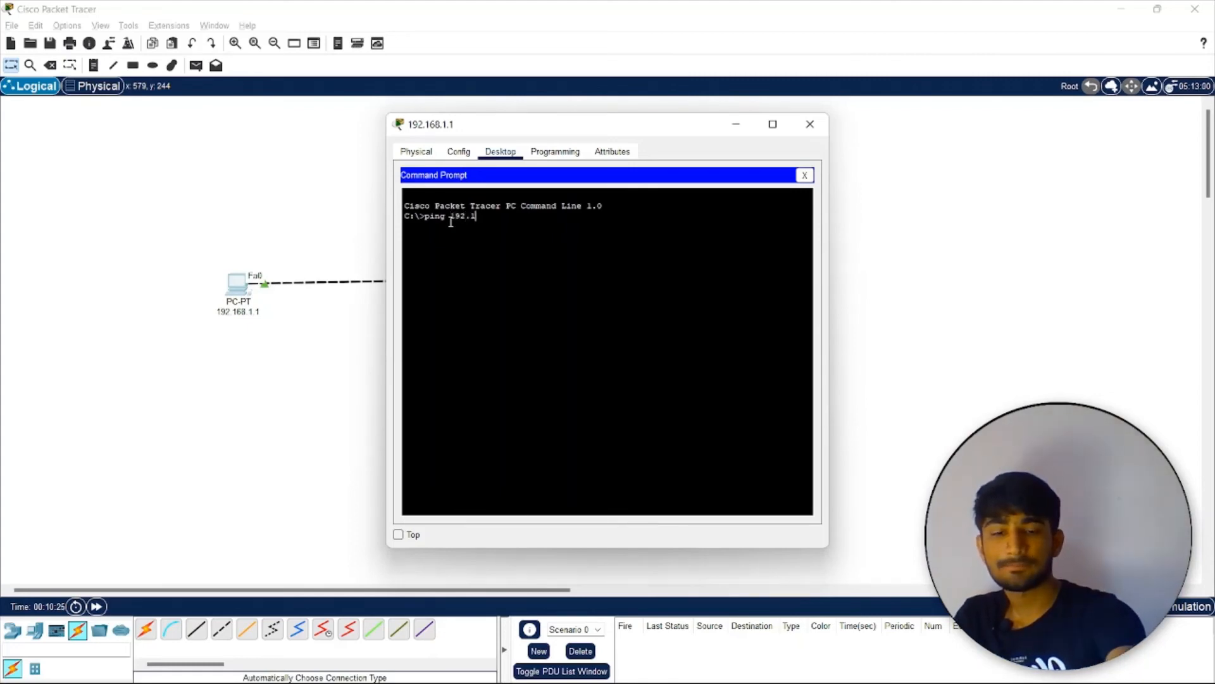
text(68.1)
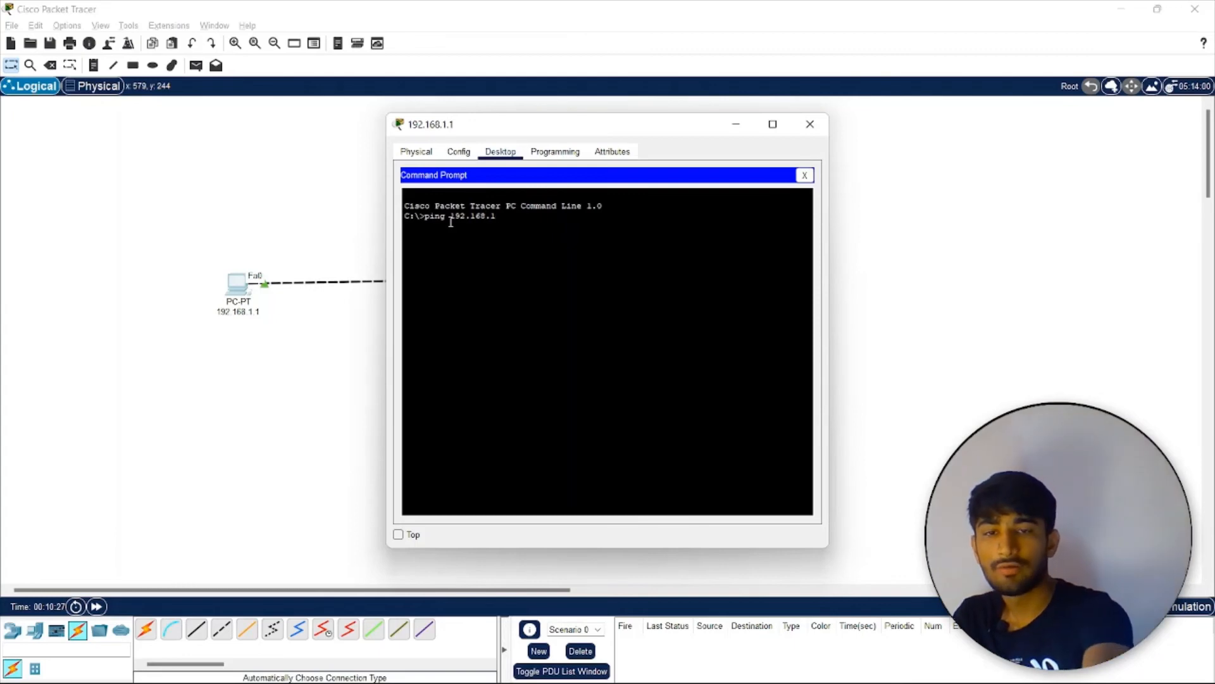
text(.)
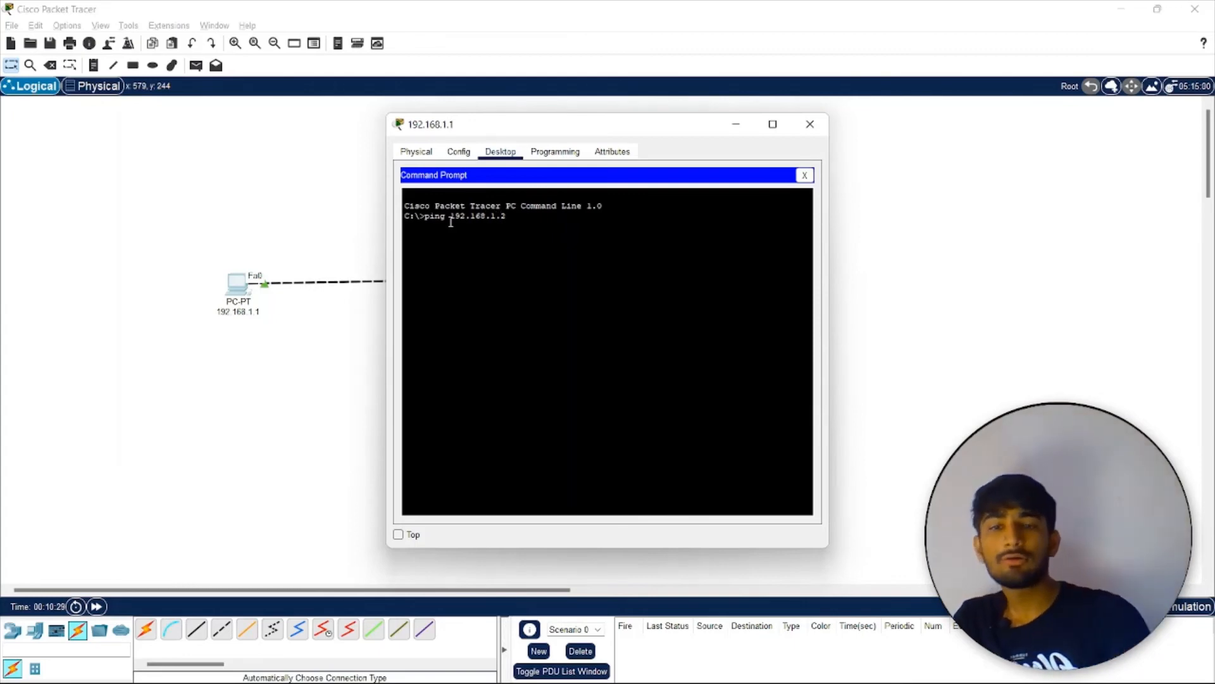
text(2)
key(Return)
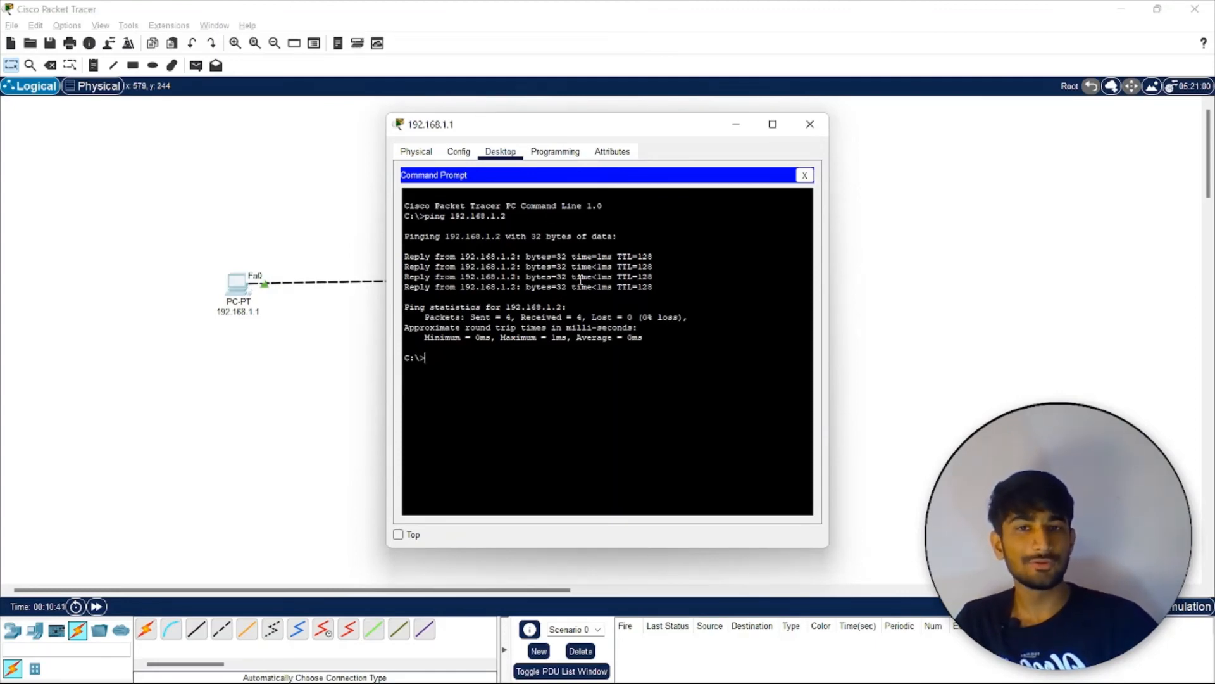
click(810, 124)
Step: Ping 192.168.1.1 from the command prompt of the PC labelled 192.168.1.2
click(570, 273)
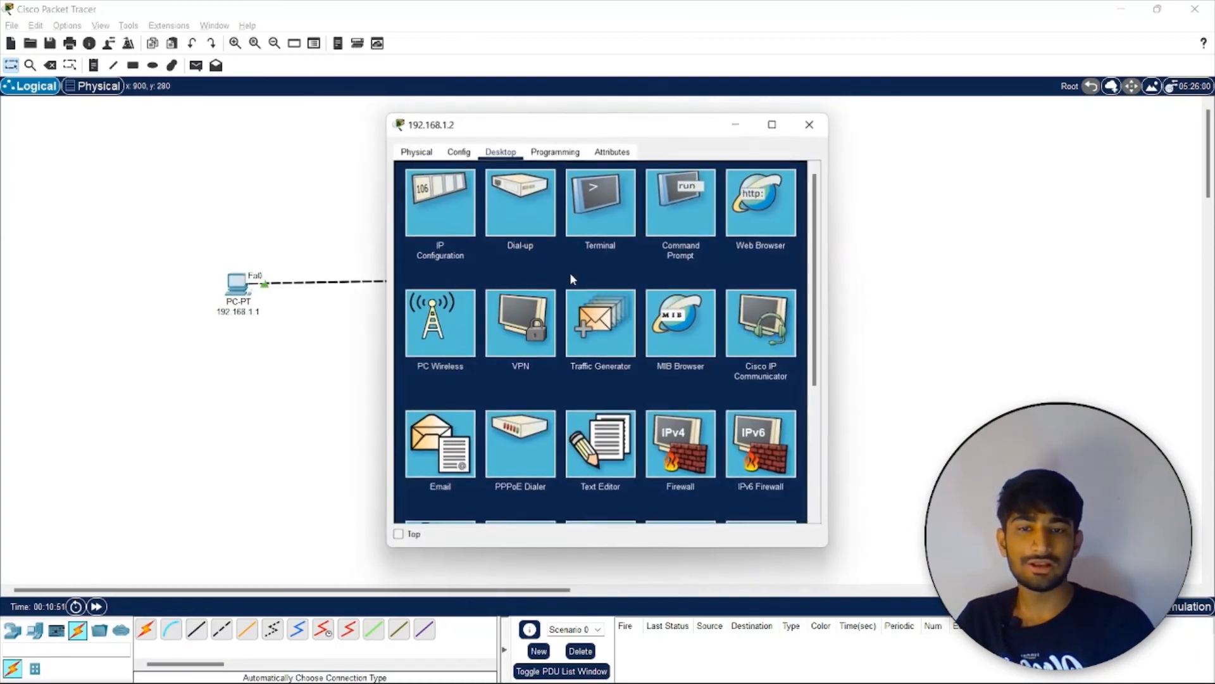
click(658, 218)
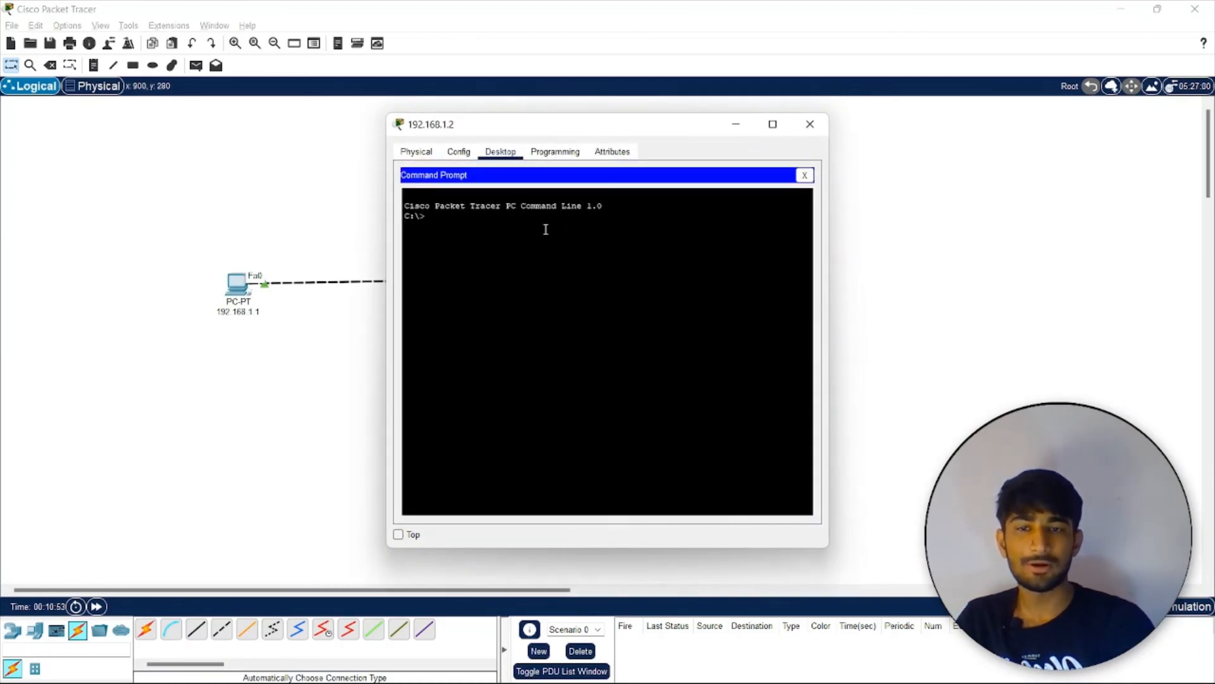
text(ping)
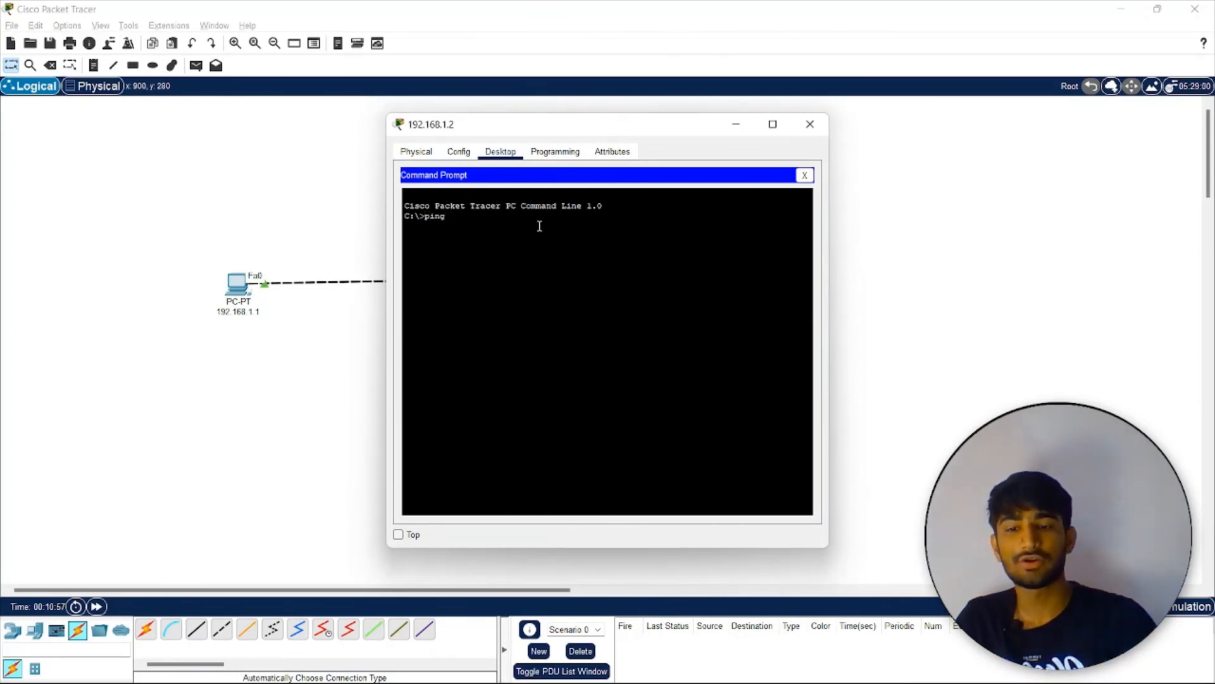
text( 192)
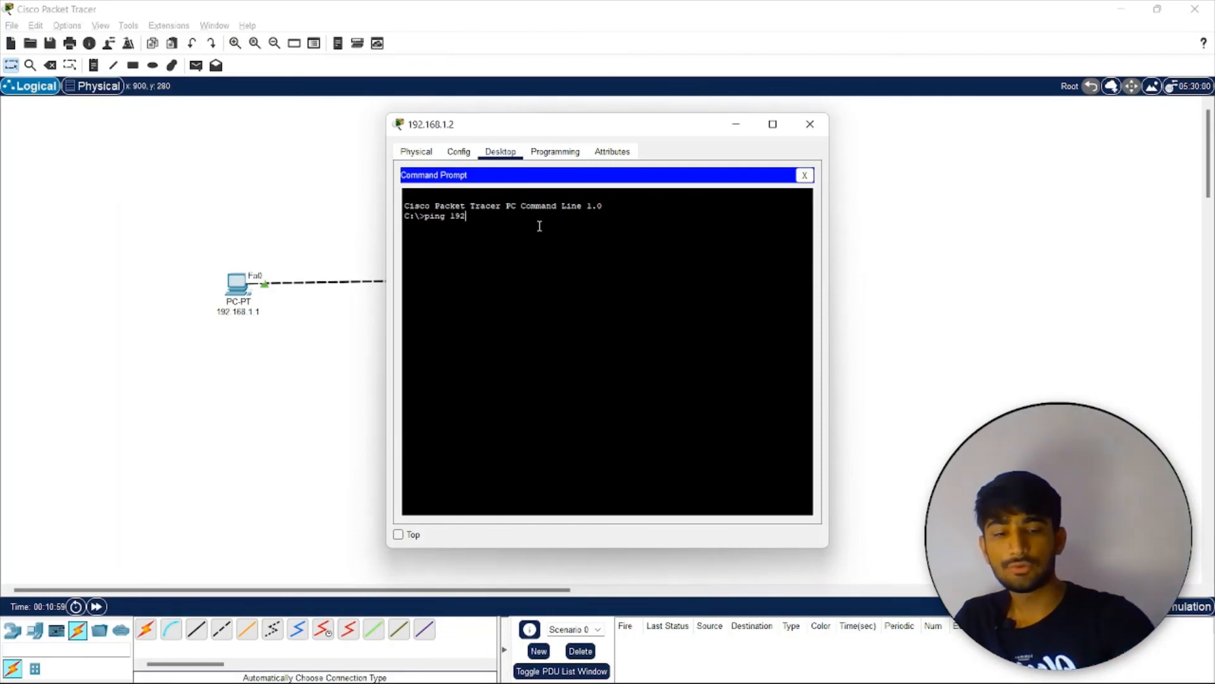
text(.169)
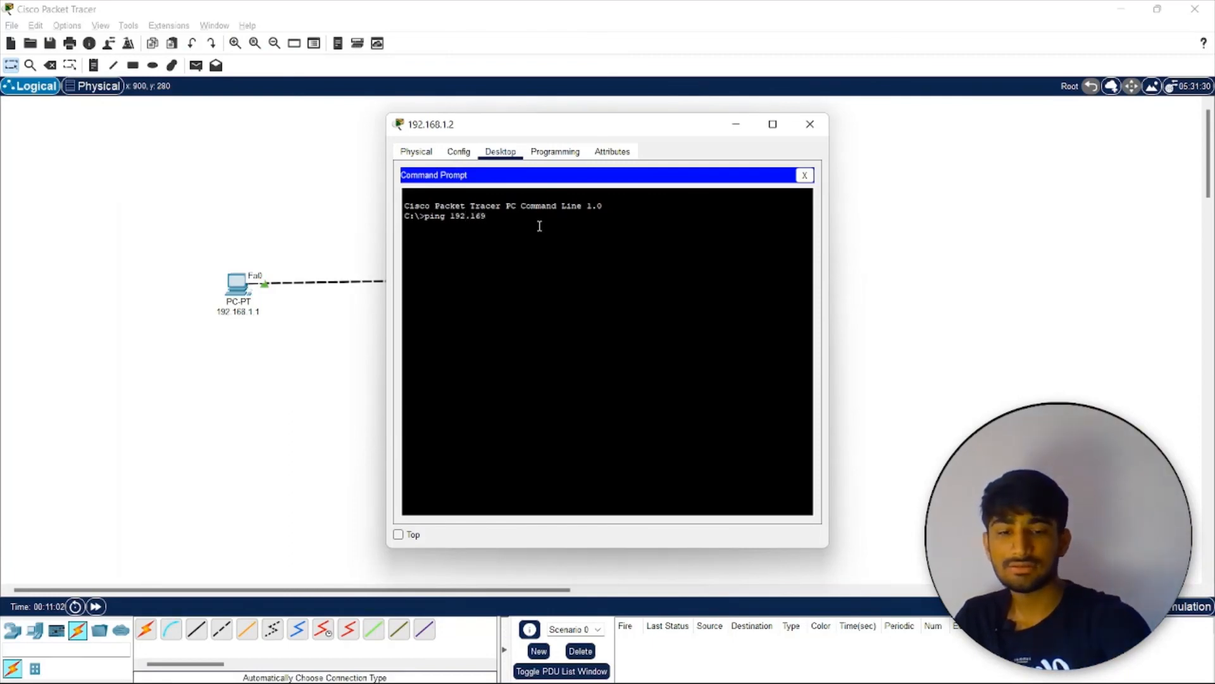
key(BackSpace)
text(8.)
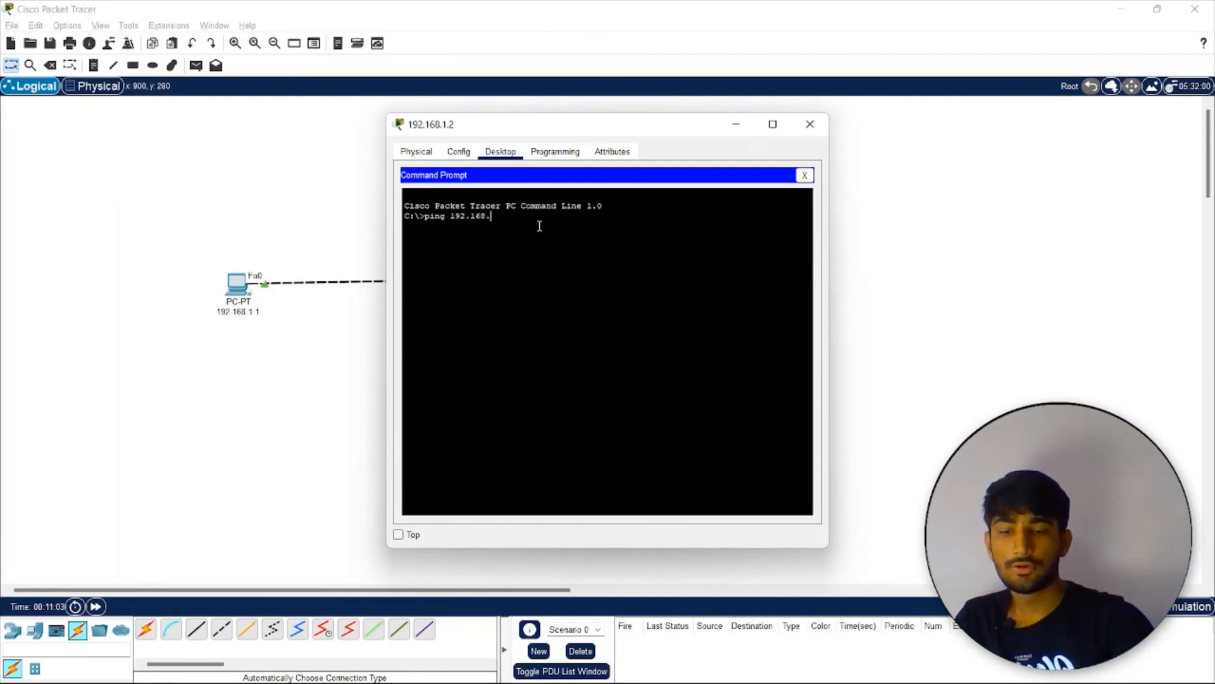
text(1.1)
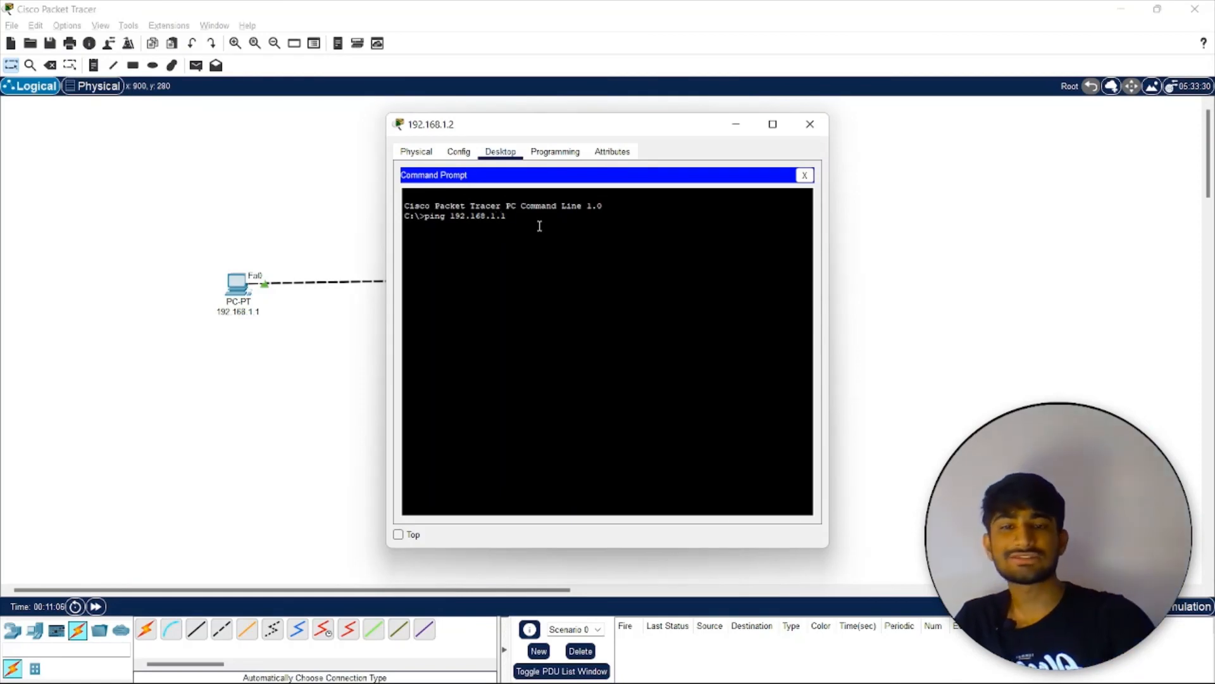
key(Return)
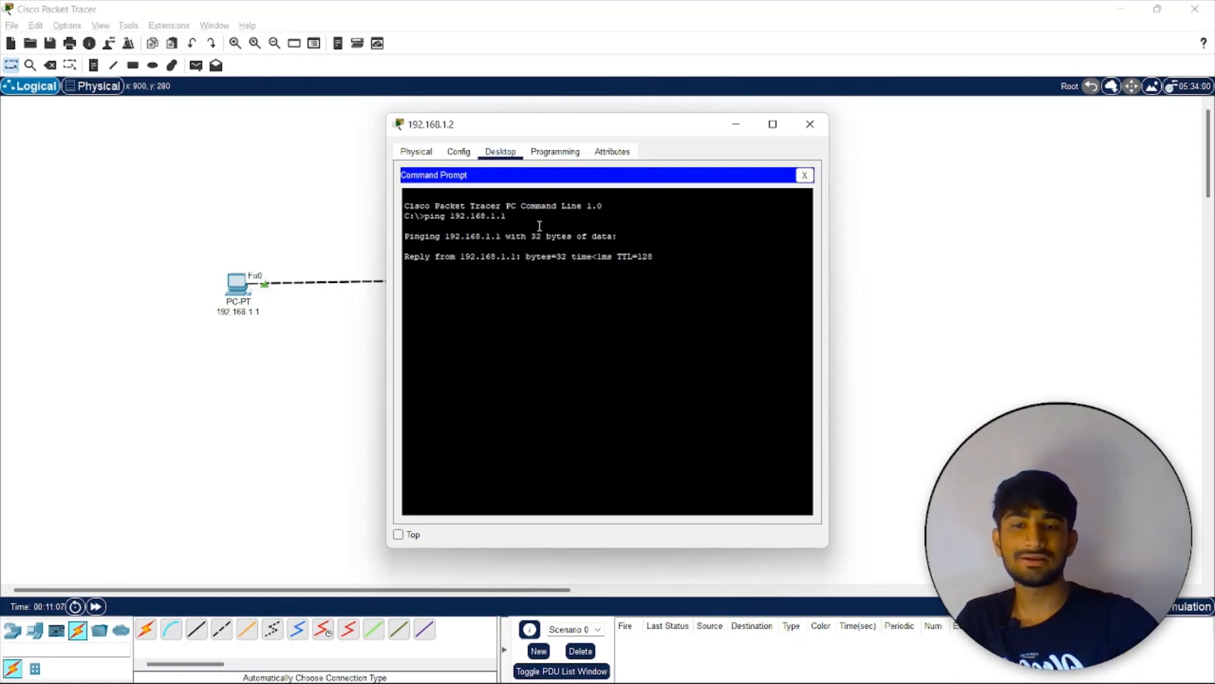